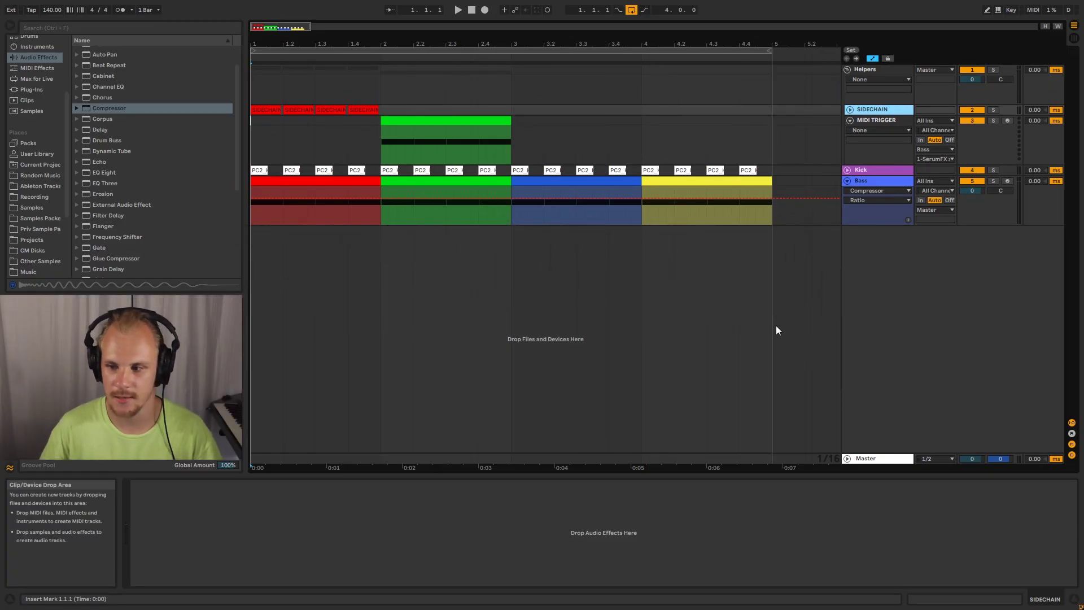
Loop the first bar around the red Bass clip, with the Bass track's device chain displayed.
click(849, 119)
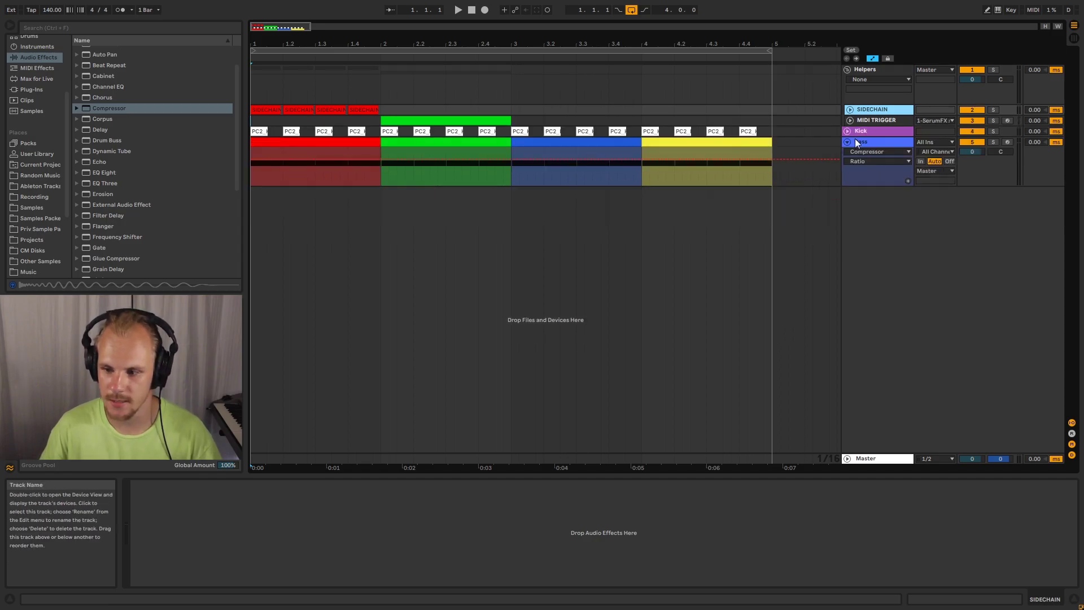
click(862, 139)
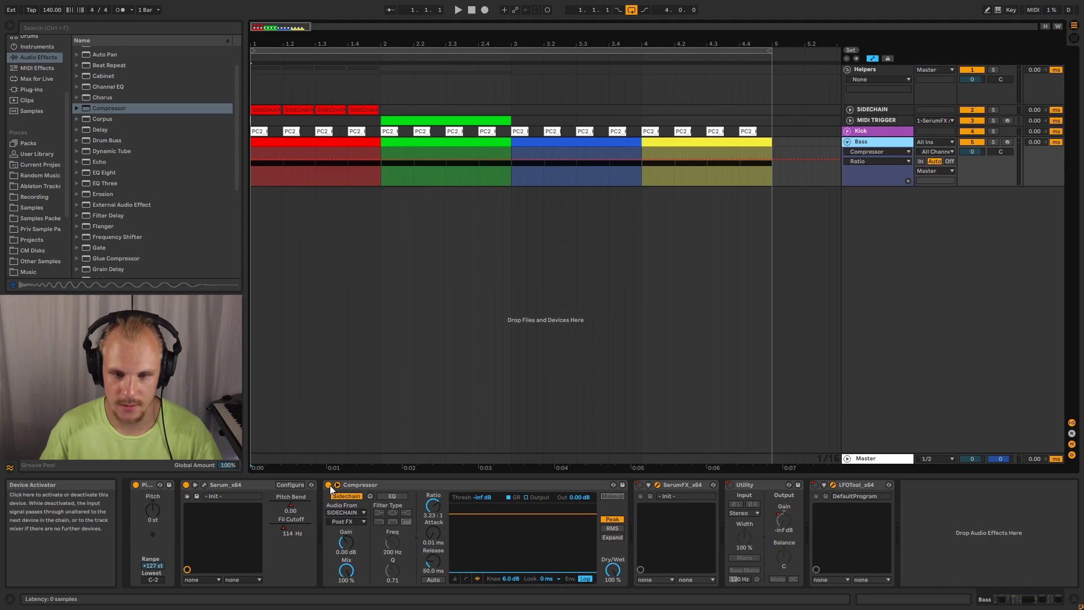
click(275, 138)
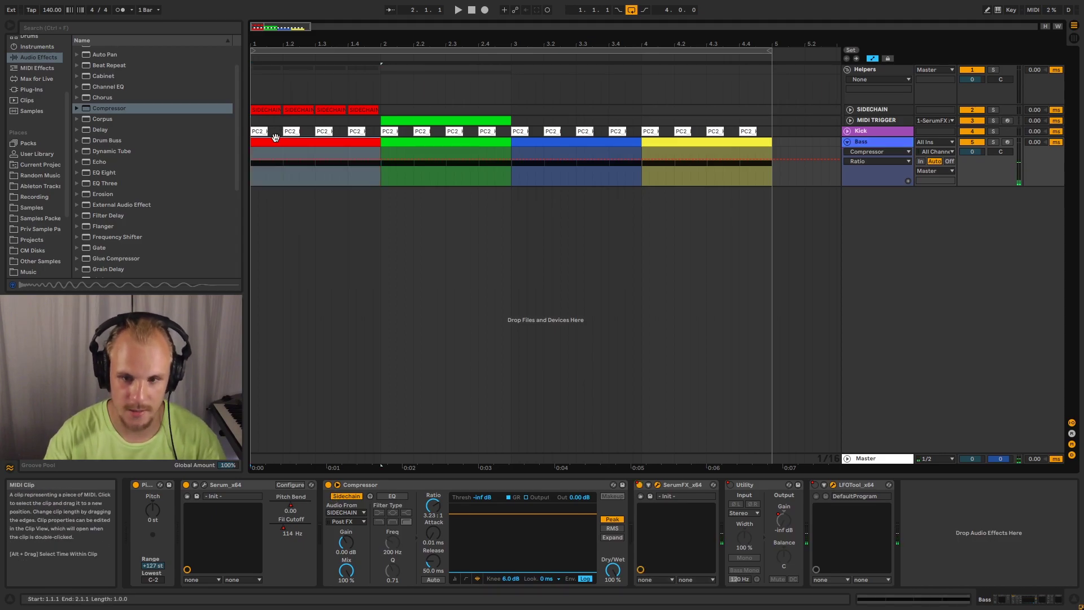
key(ctrl+l)
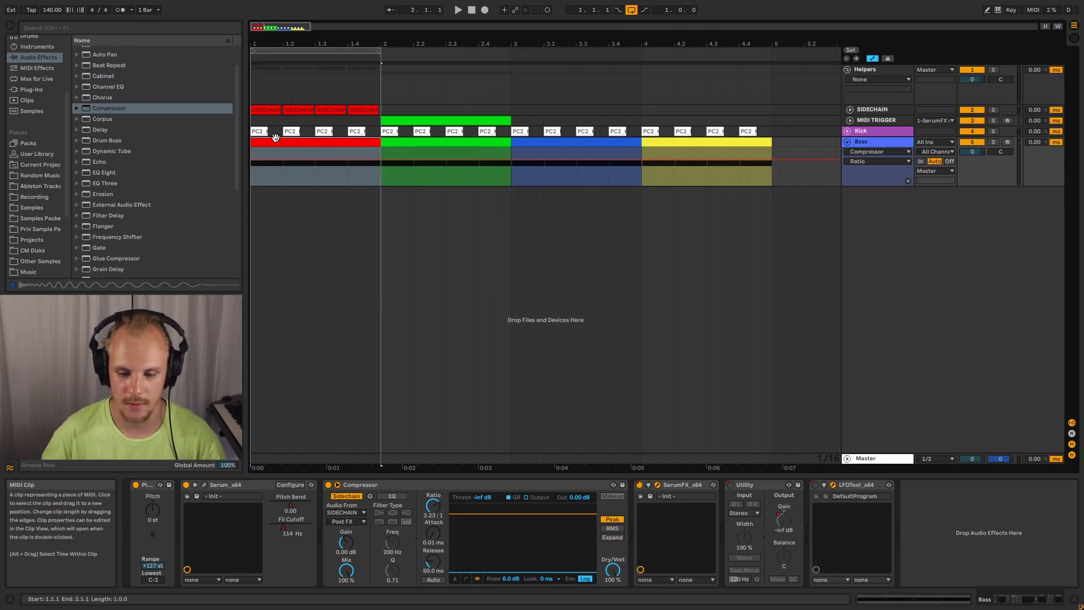
Bypass the Bass track's Compressor and play the looped first bar from its start.
click(327, 484)
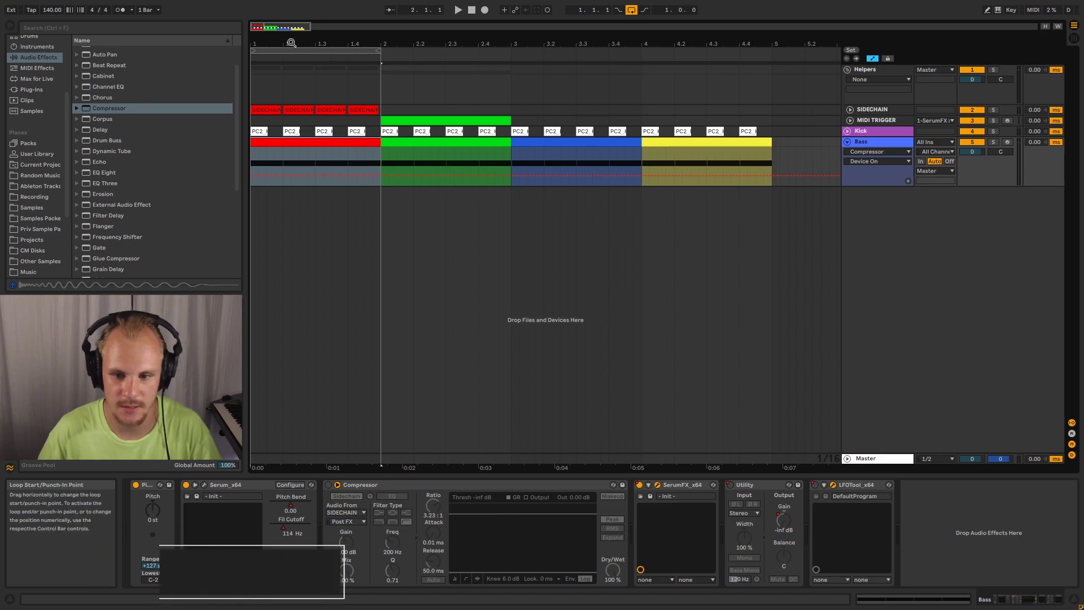
key(plus)
drag(439, 161, 251, 169)
double_click(336, 44)
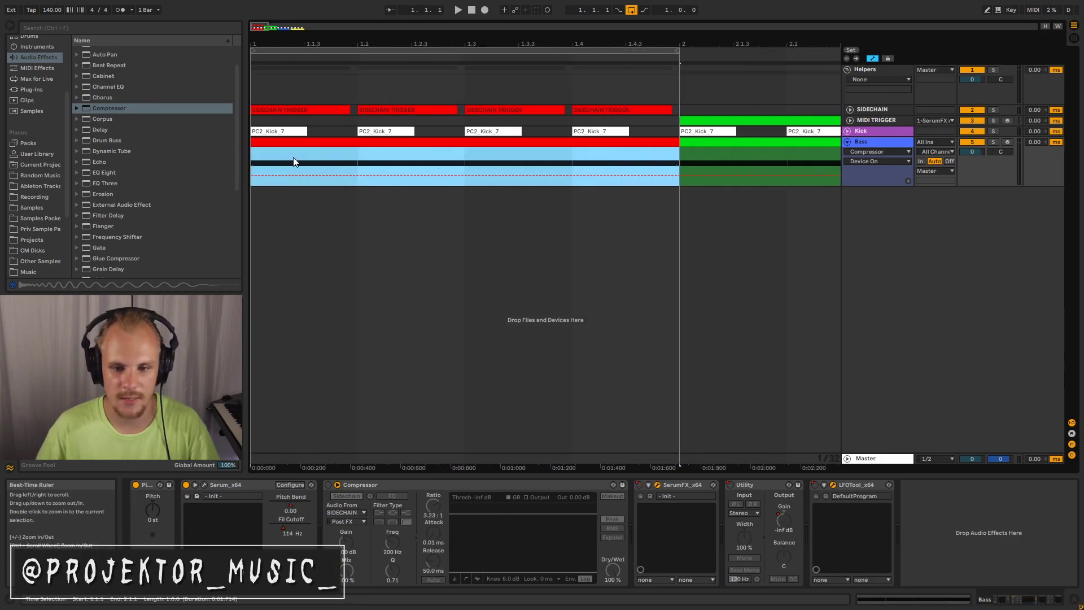
click(252, 154)
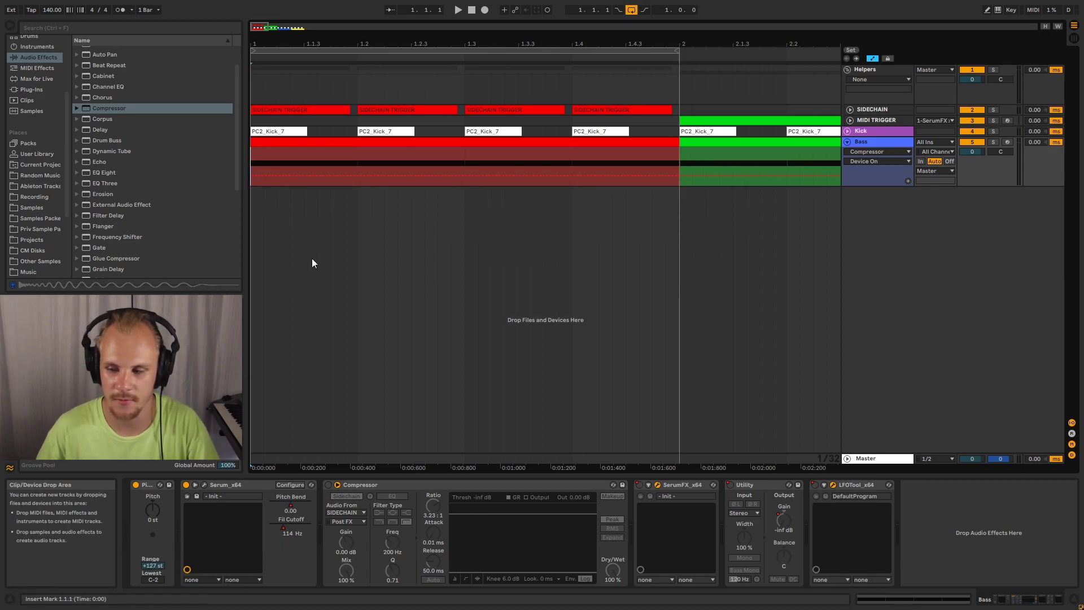
key(space)
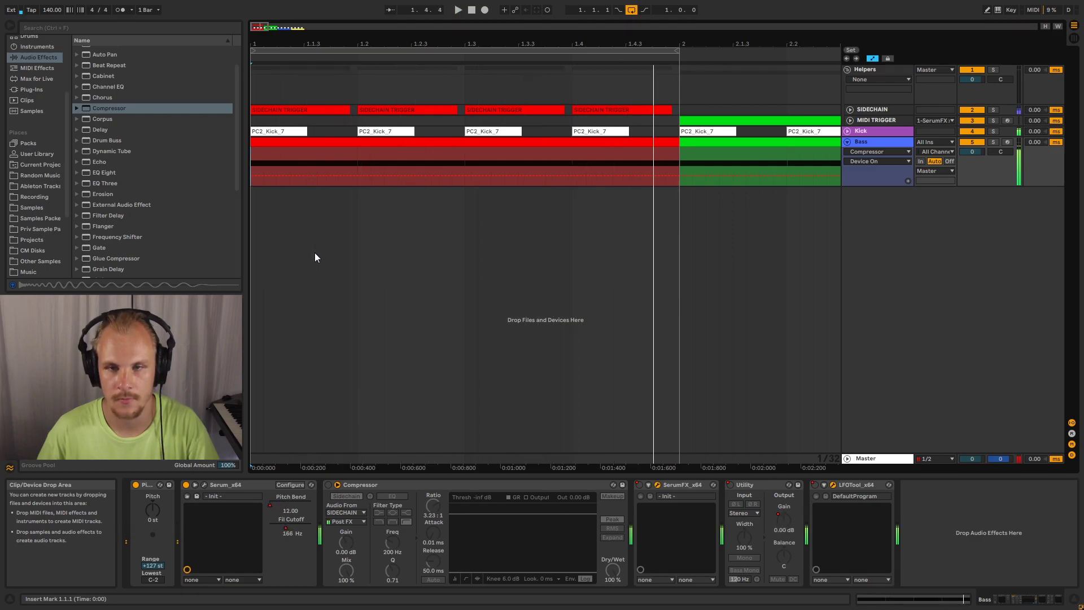
Shorten the first E1 note in the red Bass clip to start at 1.1.3 and delete the notes from beat 1.2 onward.
double_click(342, 158)
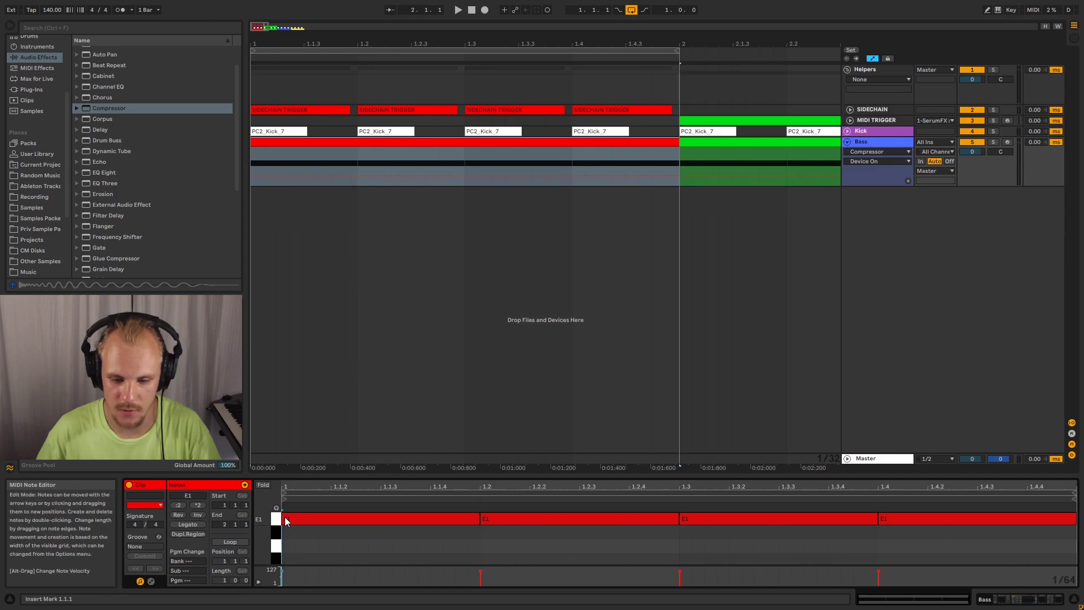
drag(284, 519, 929, 504)
click(430, 535)
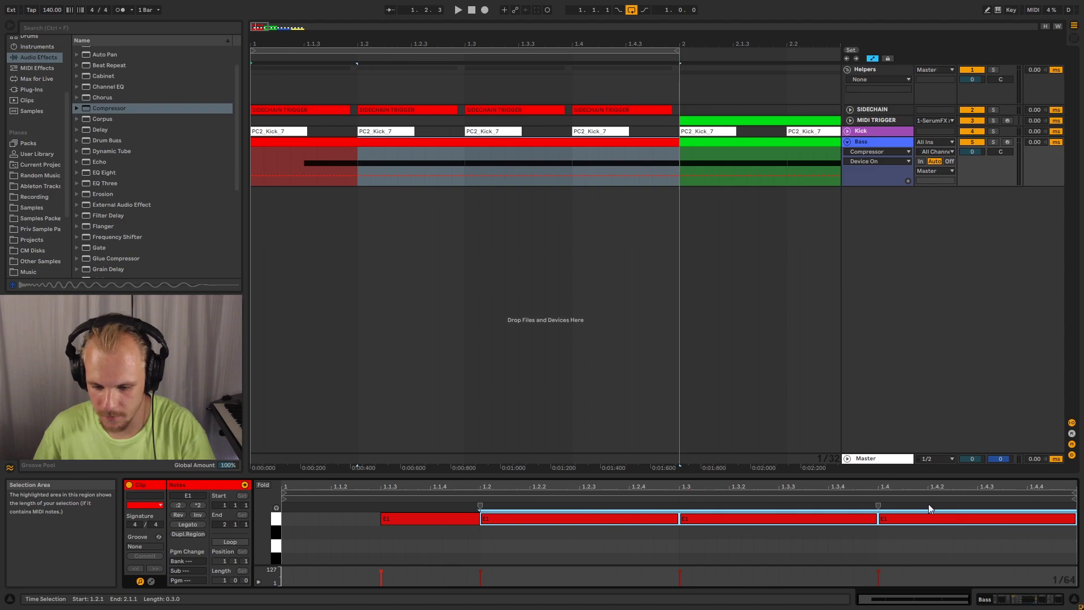
key(Delete)
Duplicate the first beat's offbeat note onto the remaining three beats and play the bar from its start.
drag(445, 537, 269, 499)
key(ctrl+d)
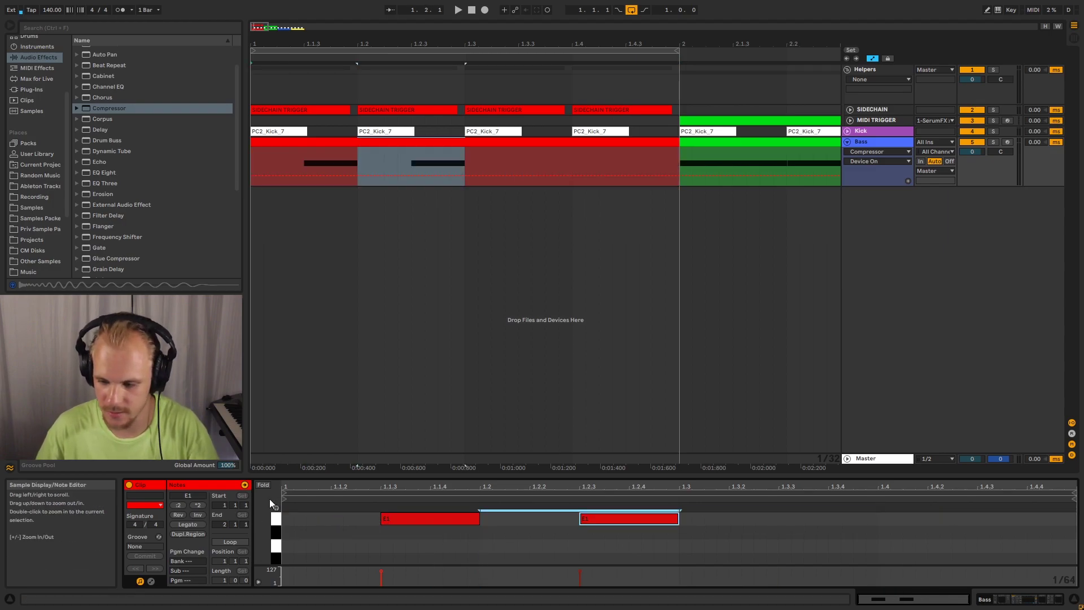
key(ctrl+d)
key(ctrl+d)
click(255, 159)
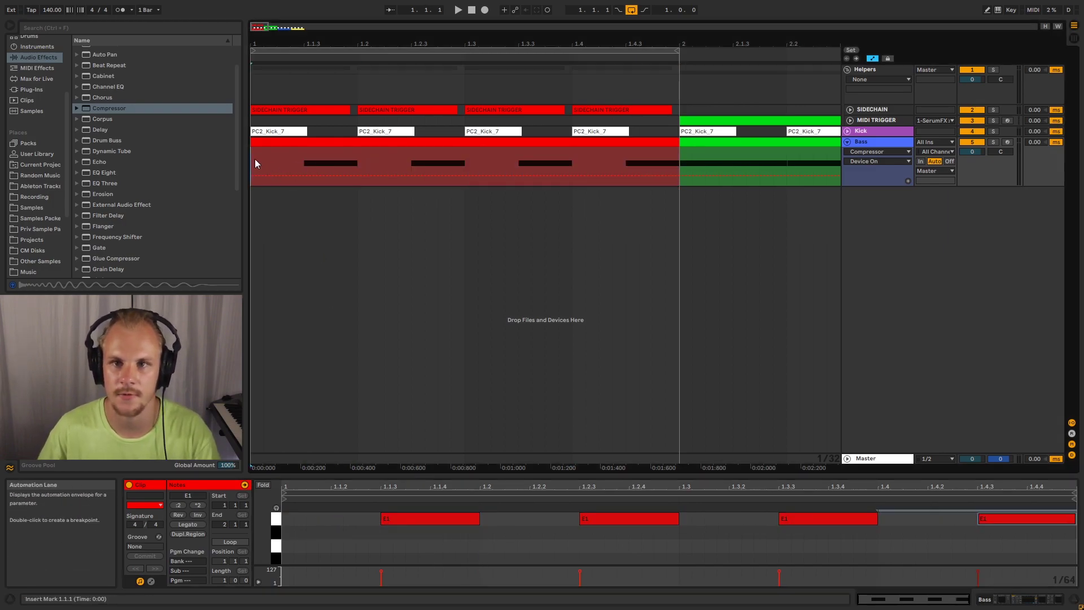
key(space)
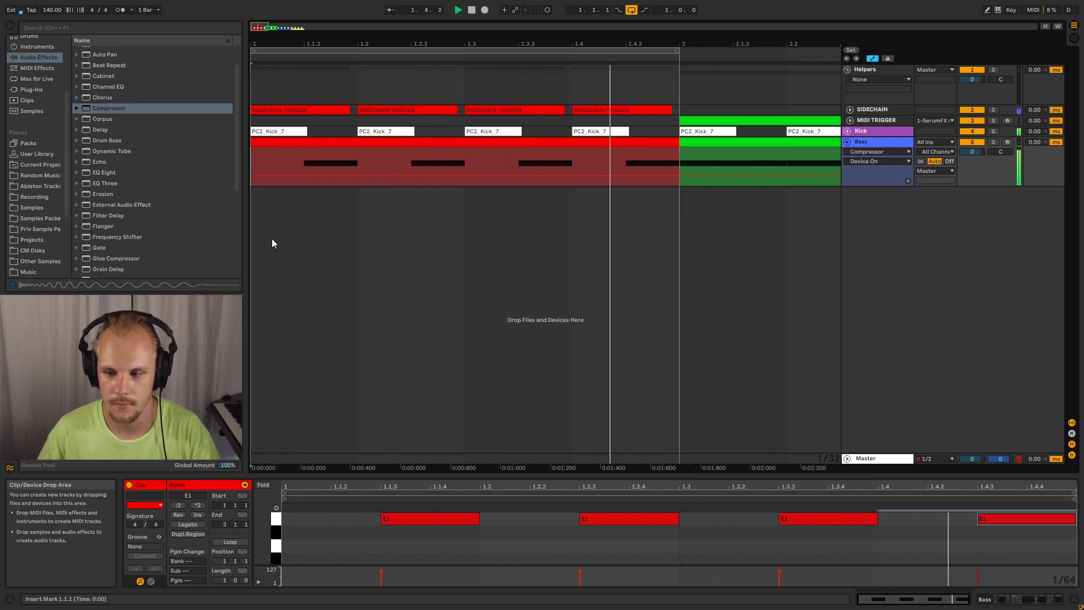
Undo the offbeat note edits in the red Bass clip.
key(ctrl+z)
key(ctrl+z)
key(ctrl+z)
key(ctrl+z)
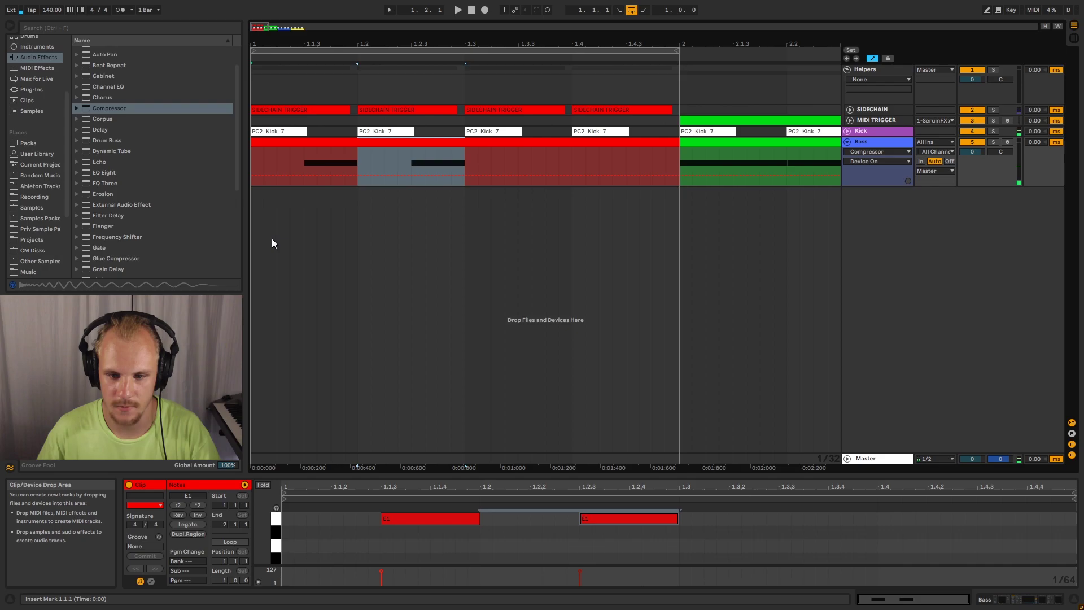
click(330, 223)
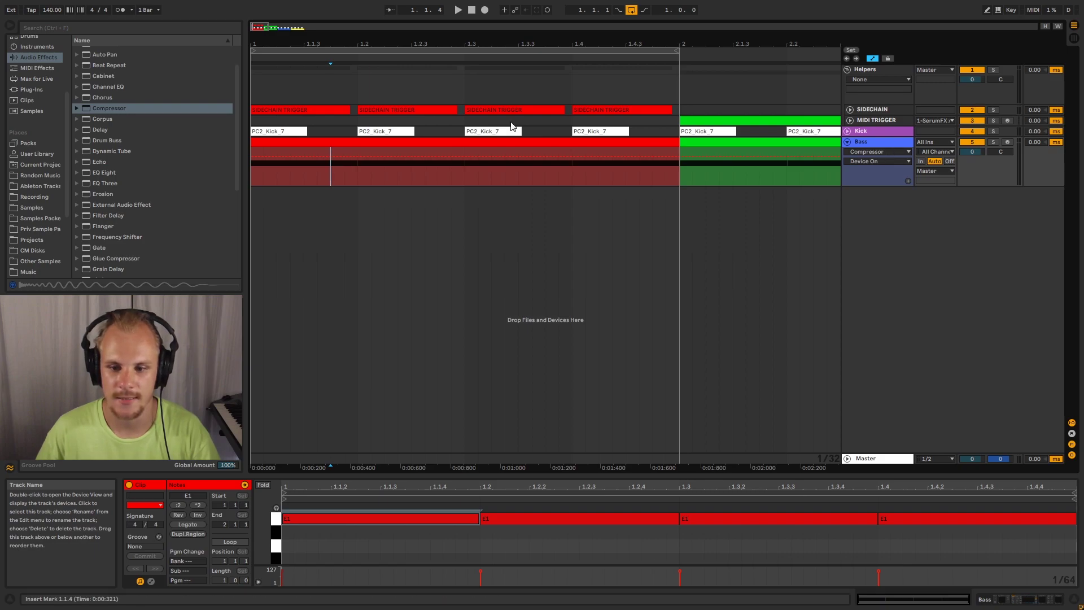
Play the looped bar and compare the first kick clip's length with the matching range of the red Bass clip.
click(400, 141)
key(space)
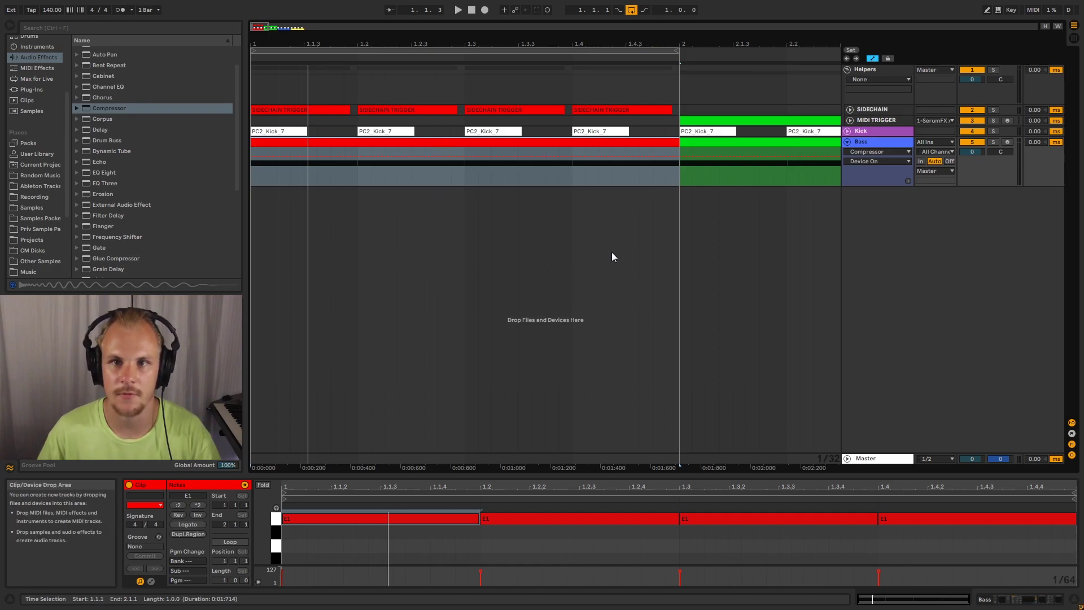
click(283, 132)
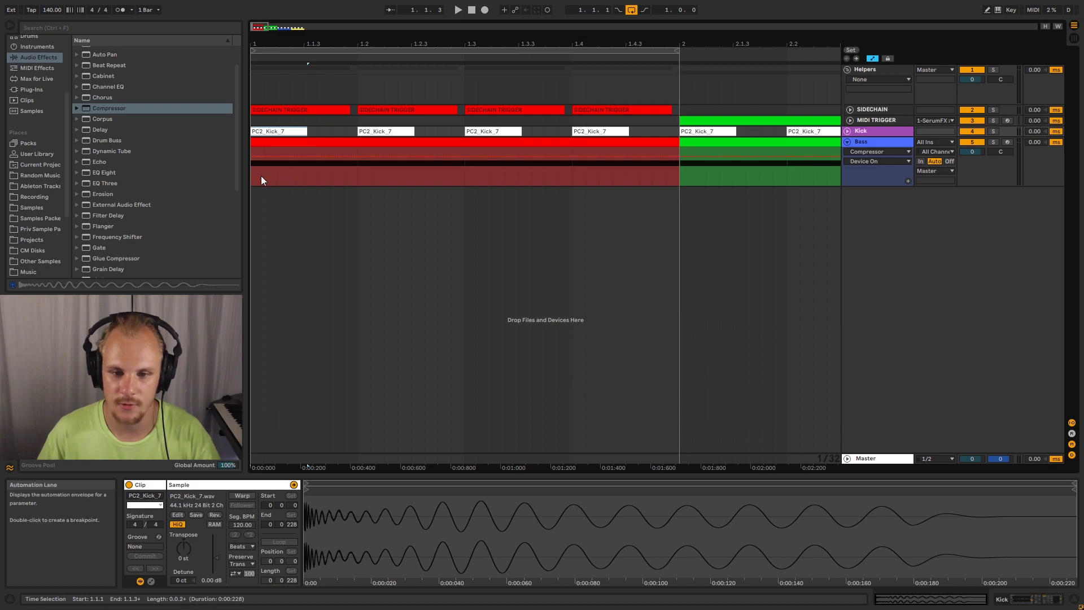
drag(253, 169, 306, 174)
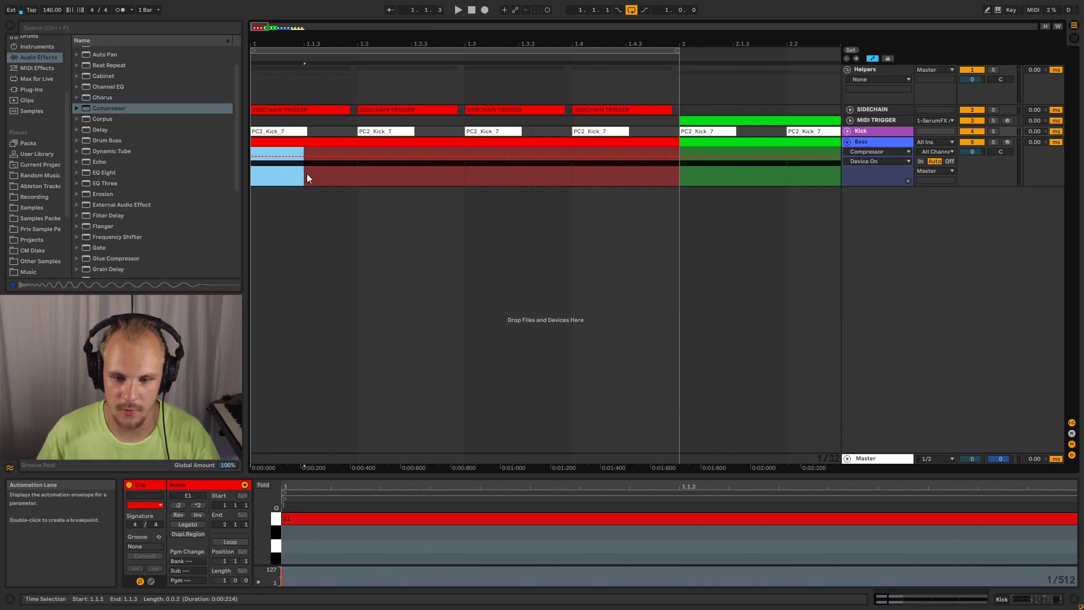
click(306, 174)
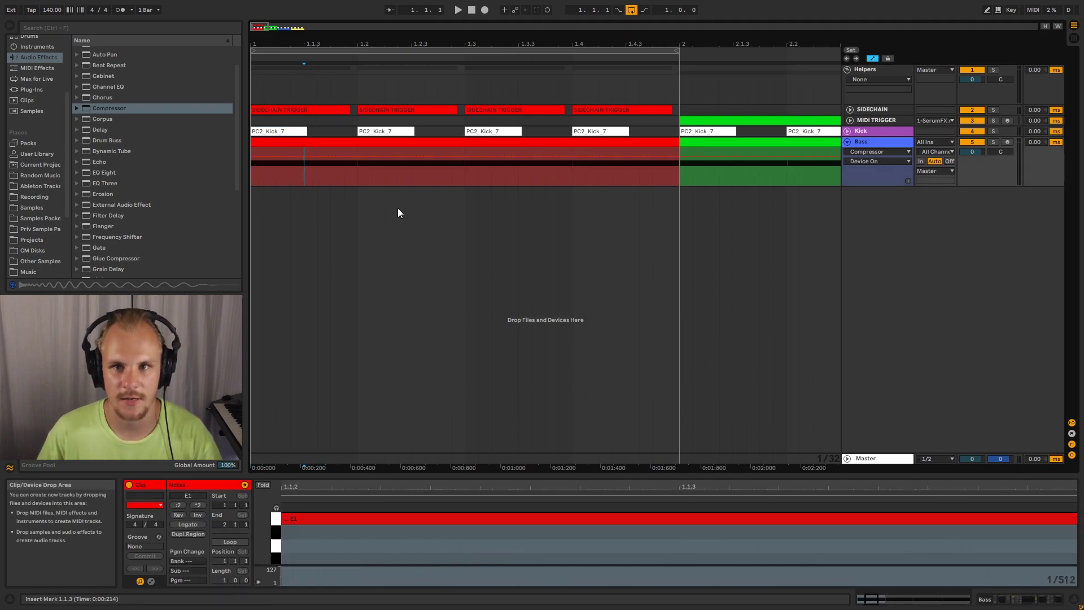
Examine the waveforms of the SIDECHAIN TRIGGER clips and compare their placement with the PC2_Kick_7 clips below.
click(302, 111)
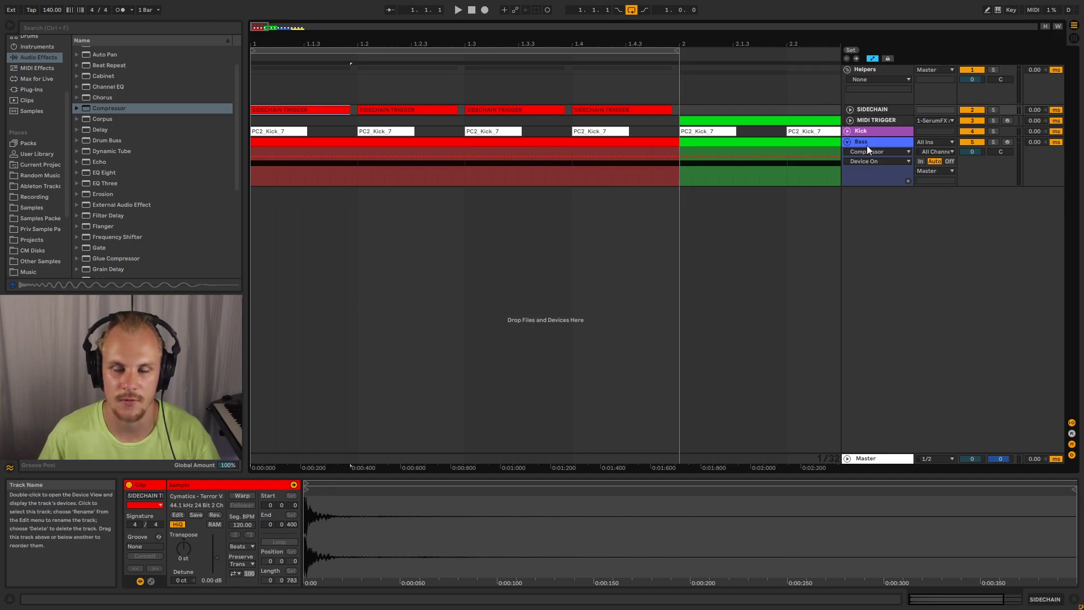
click(850, 109)
click(266, 130)
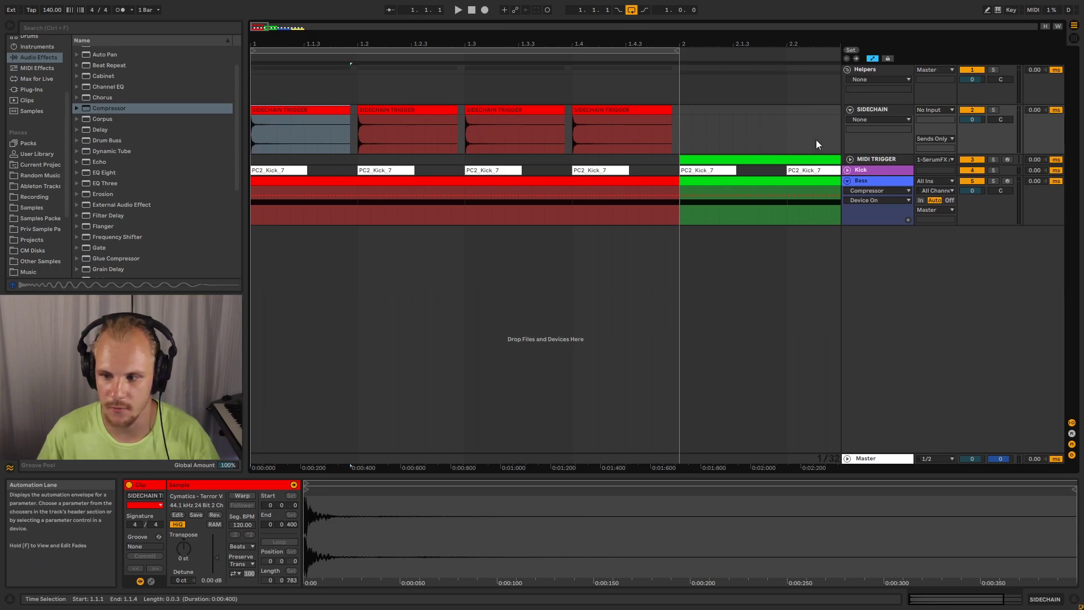
click(850, 110)
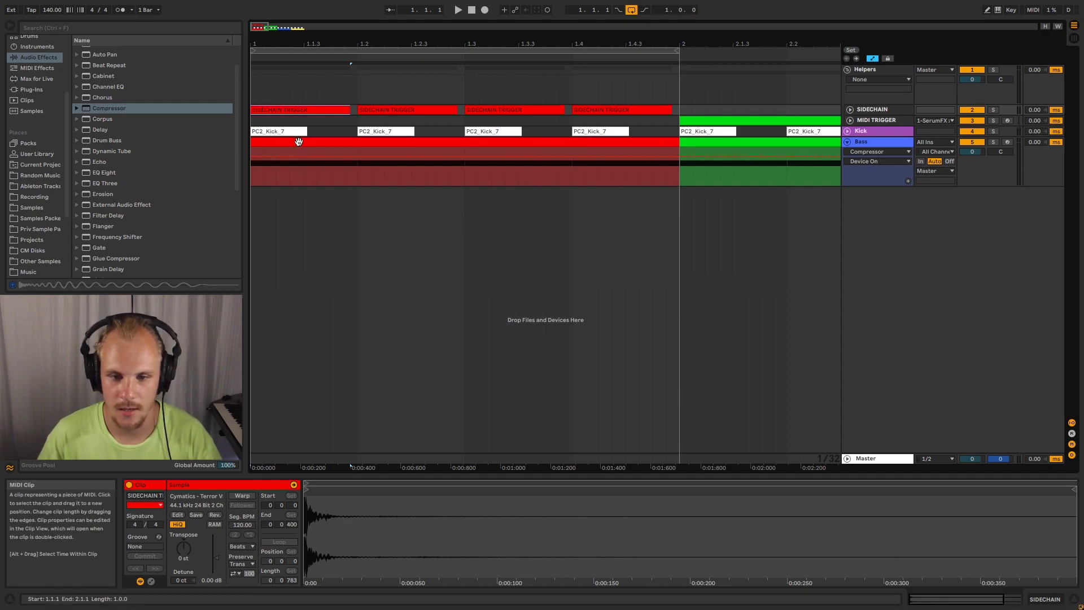
click(491, 131)
click(585, 130)
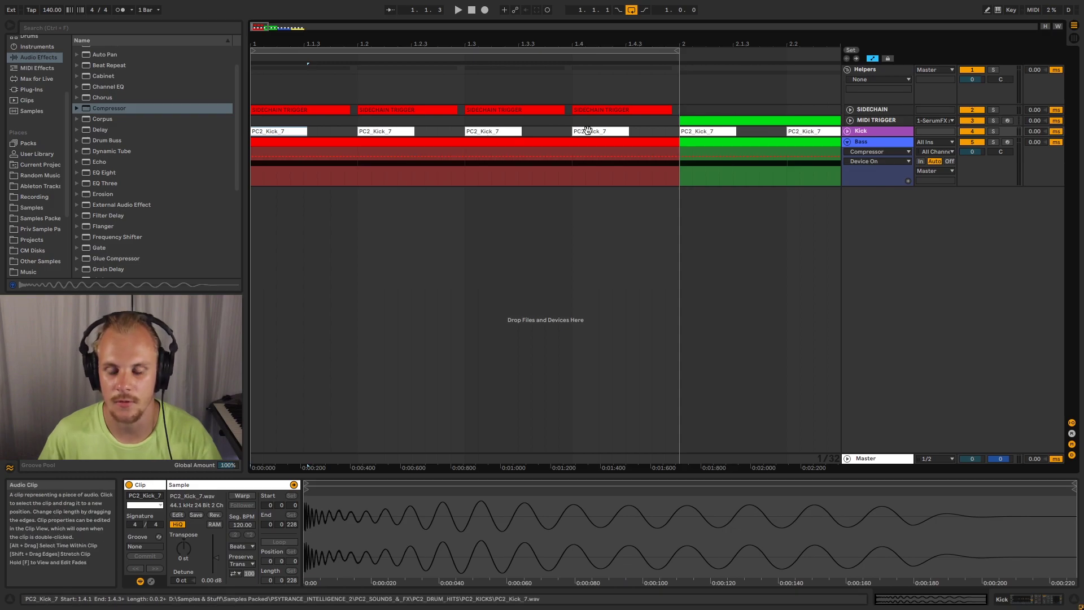
click(609, 109)
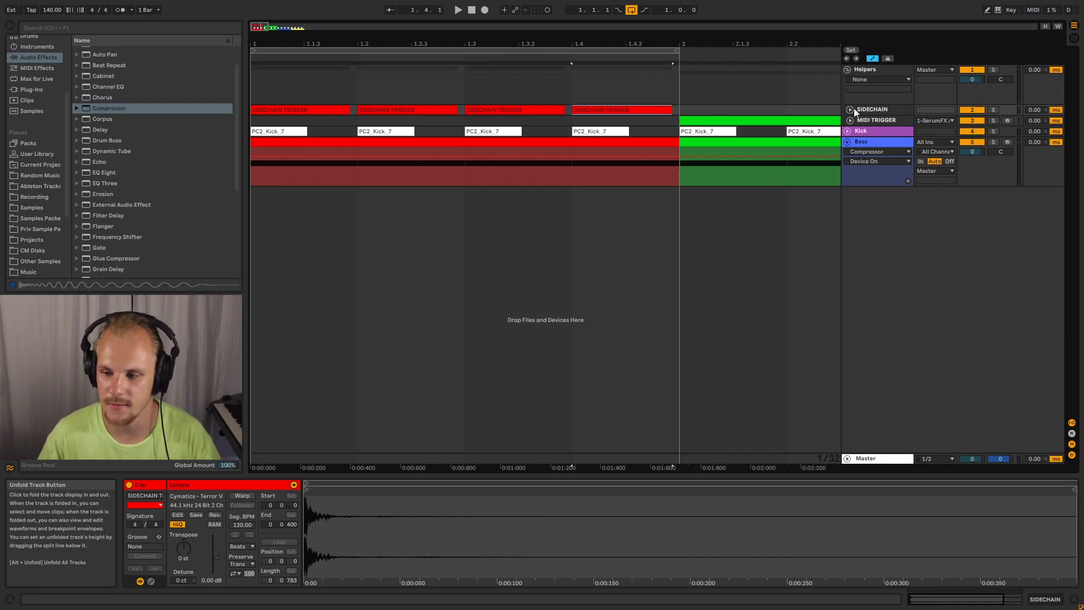
Fold the Bass track, extend the loop to cover bars 1 through 4, and play the arrangement from the start.
click(847, 141)
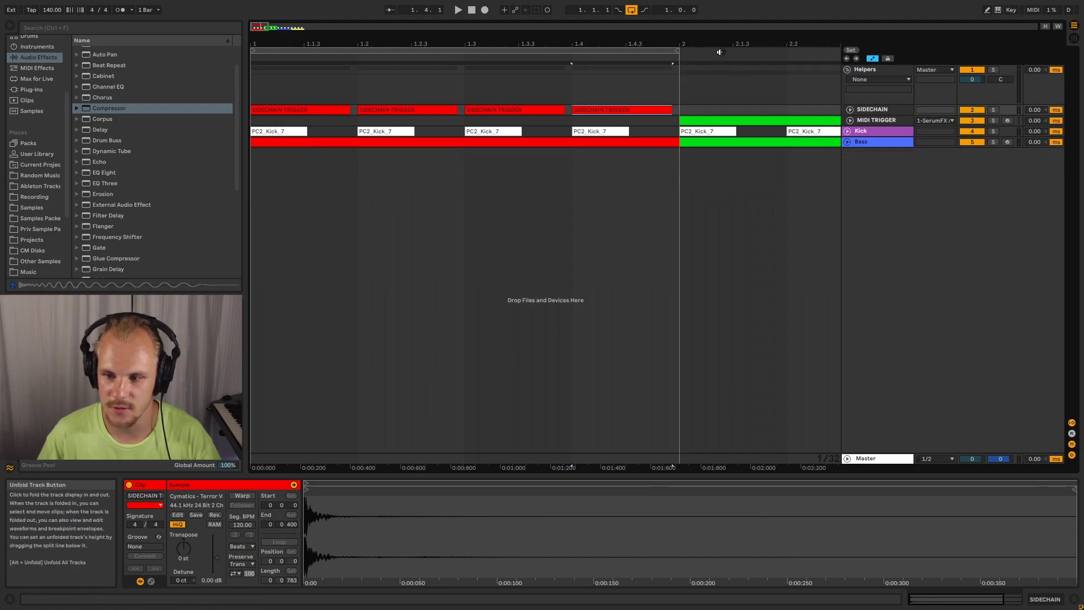
drag(542, 44, 542, 19)
drag(325, 50, 545, 67)
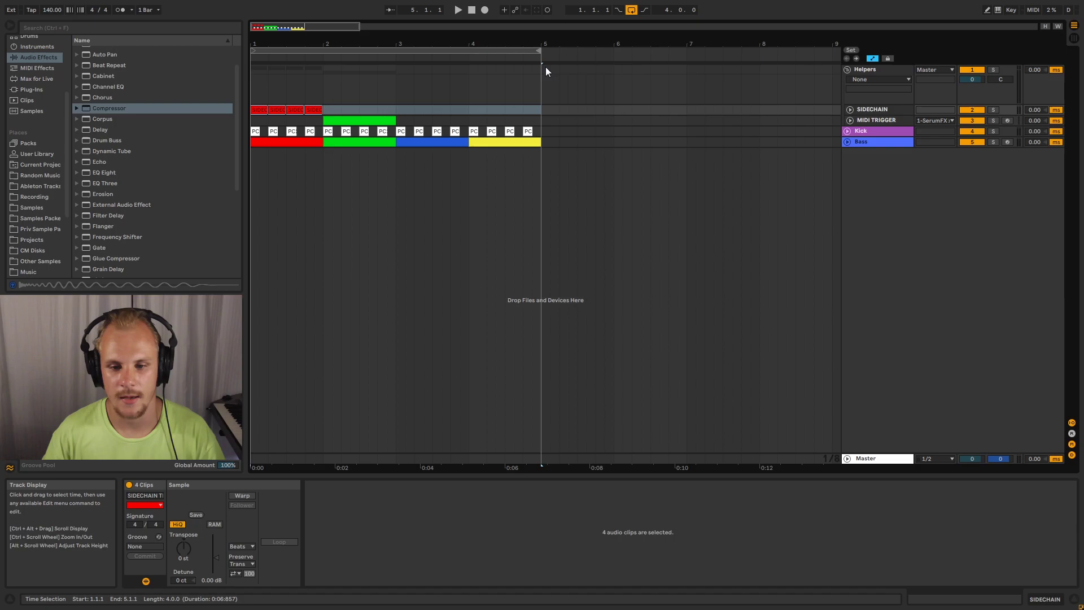
click(280, 153)
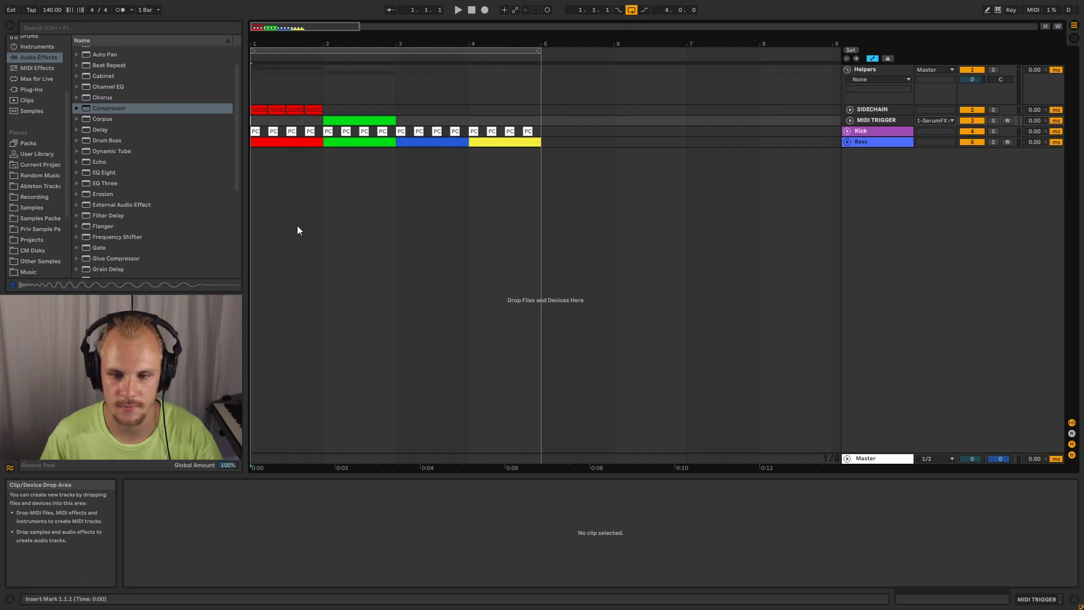
key(space)
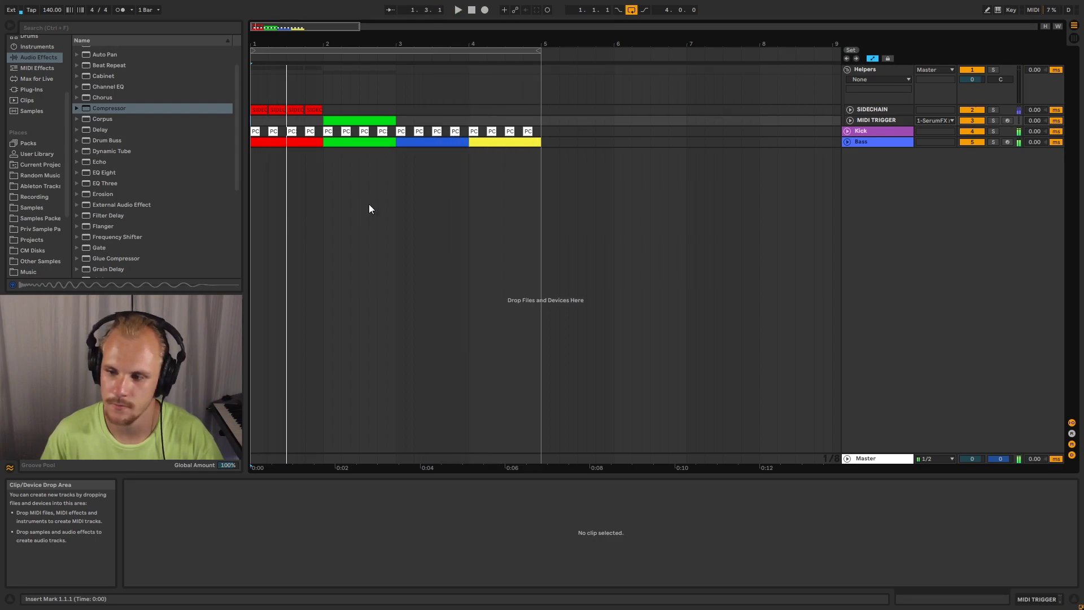
Unfold the Bass track and review the SerumFX, Utility and LFOTool devices in its chain.
click(869, 142)
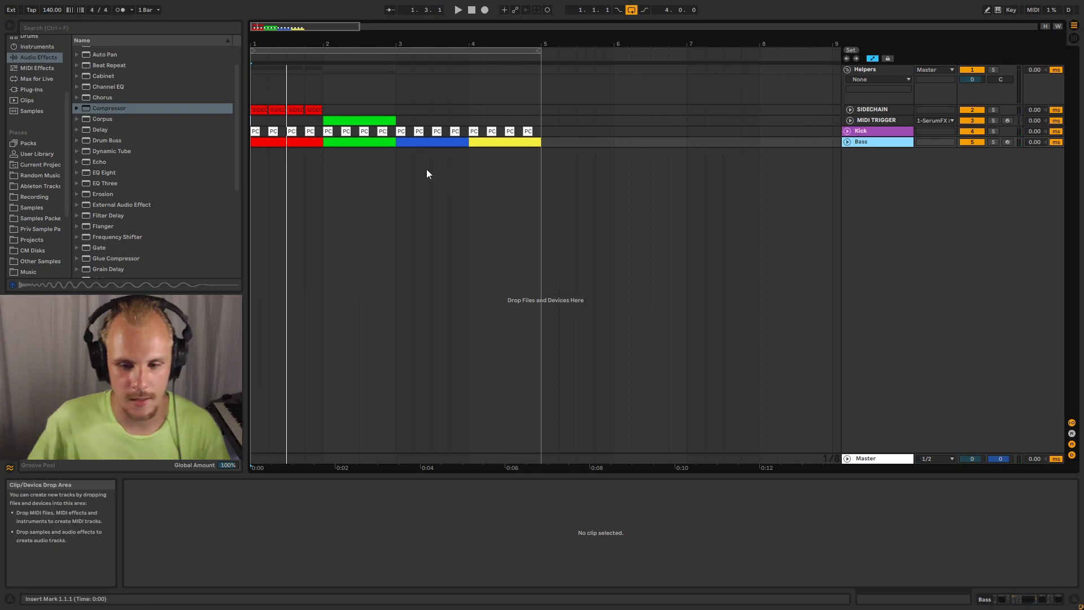
click(847, 142)
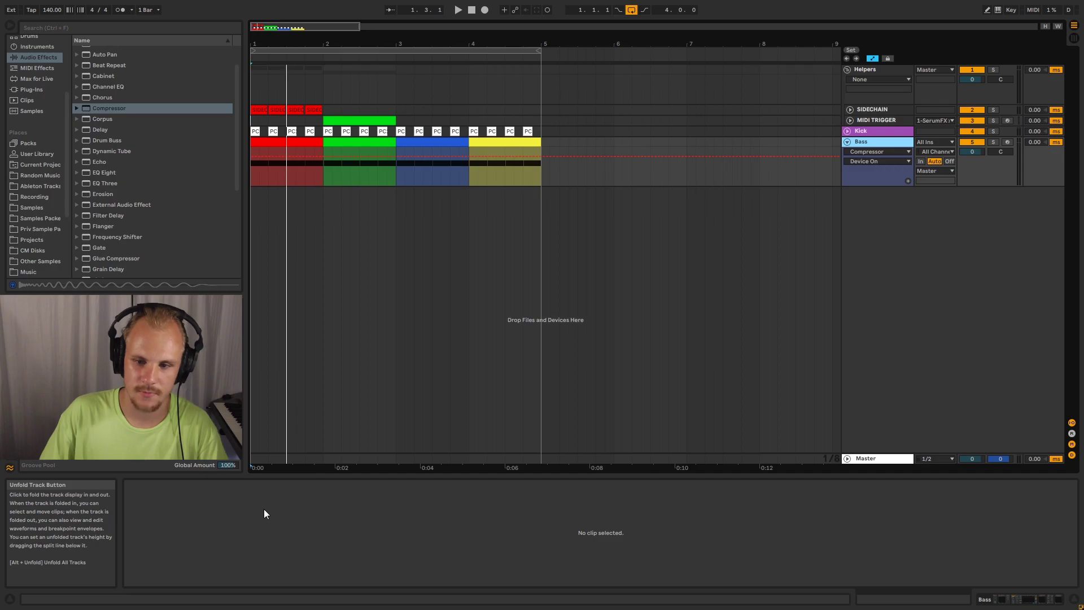
double_click(893, 142)
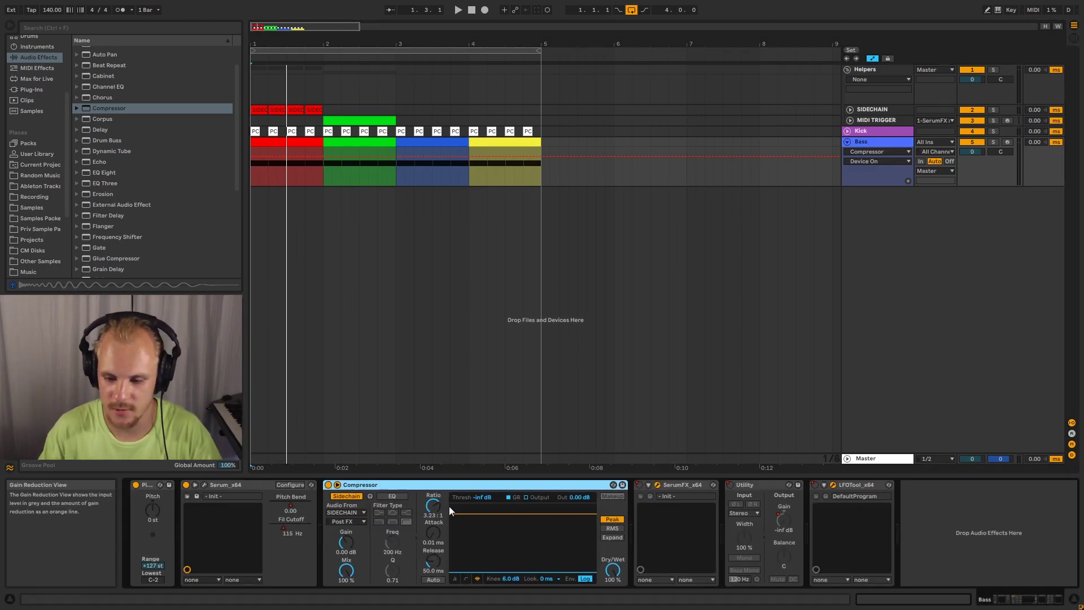
click(680, 483)
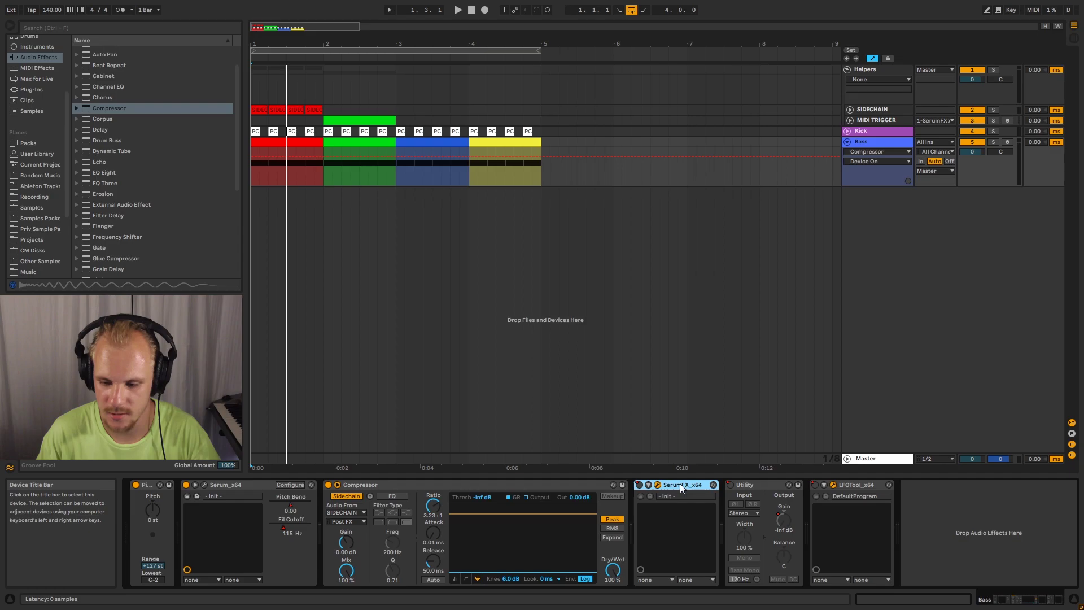
click(732, 485)
click(858, 484)
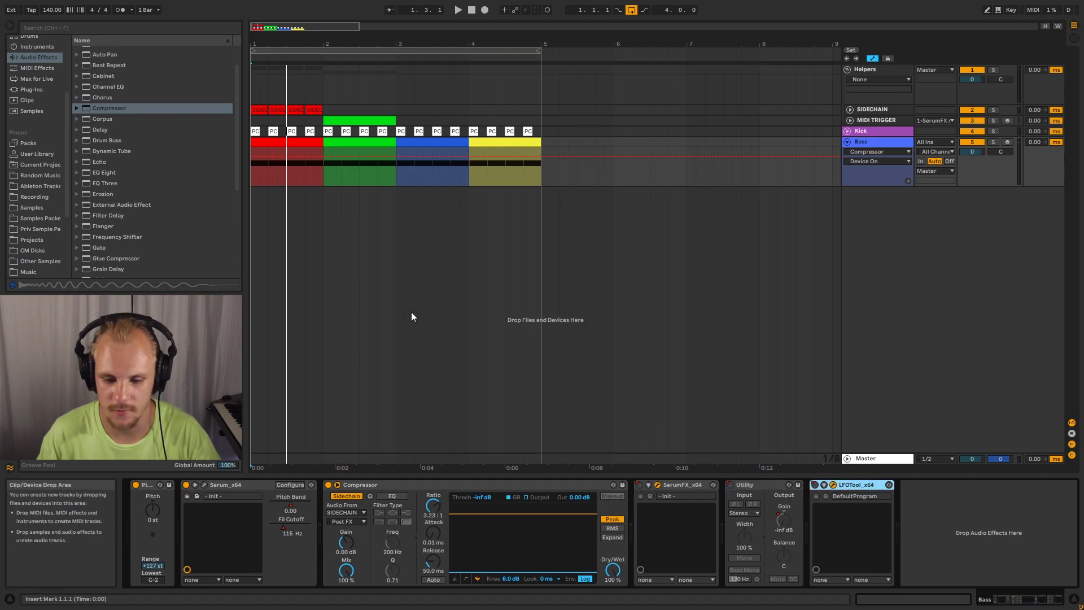
Hide the sidechain section of the Bass track's Compressor.
click(367, 490)
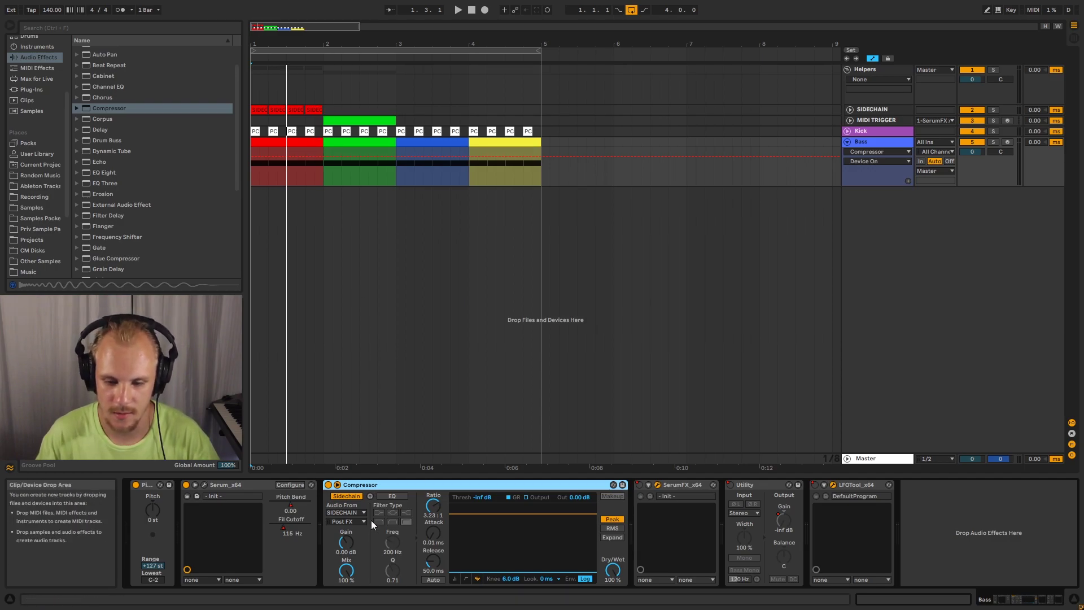
click(337, 485)
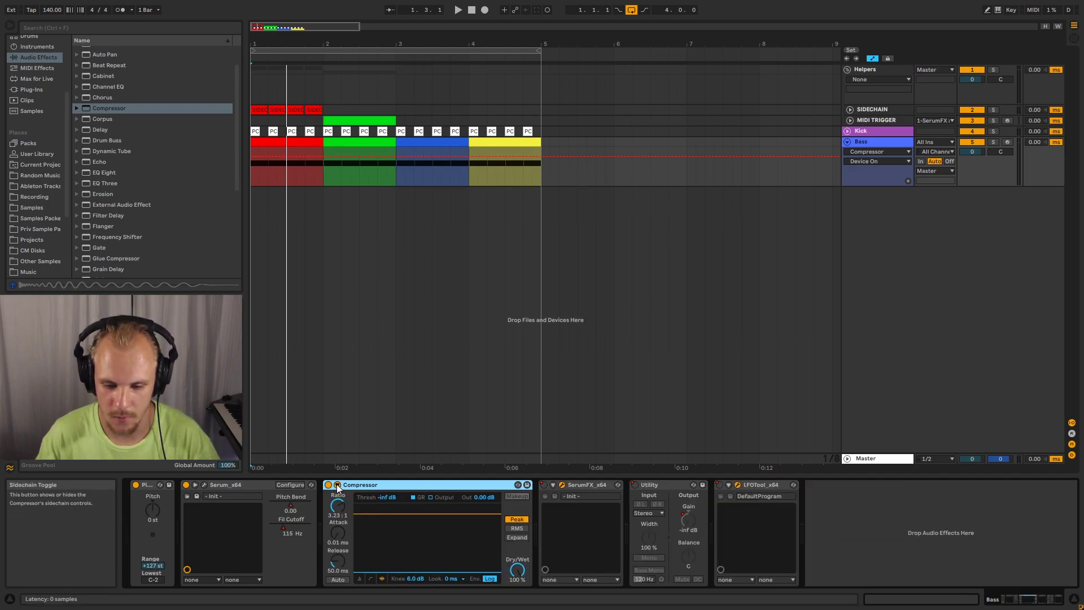
Show the sidechain section of the Bass track's Compressor and set its audio source to Kick.
click(338, 485)
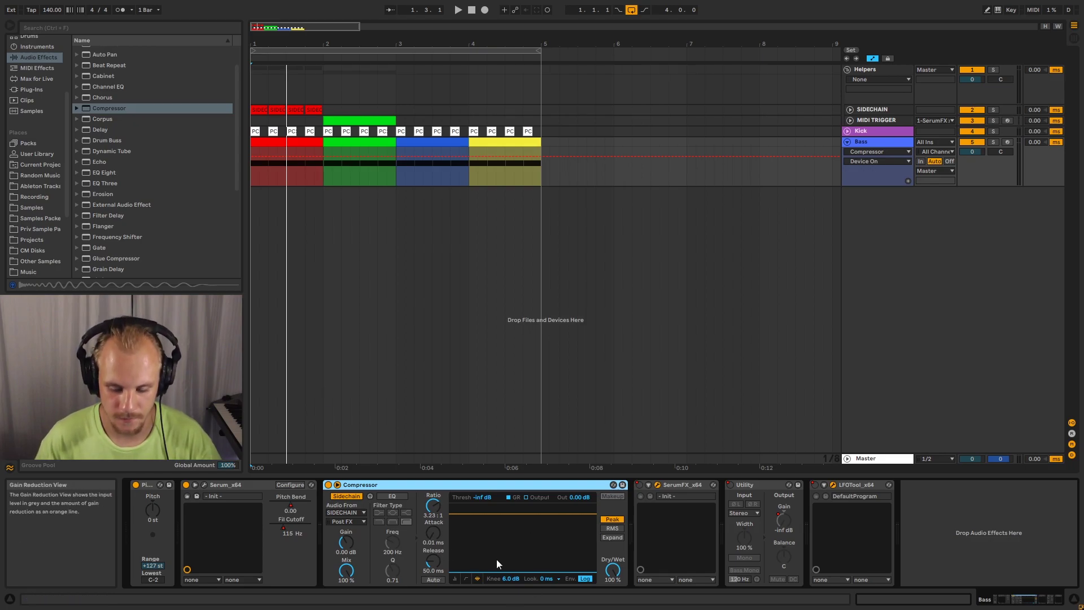
click(353, 513)
click(343, 541)
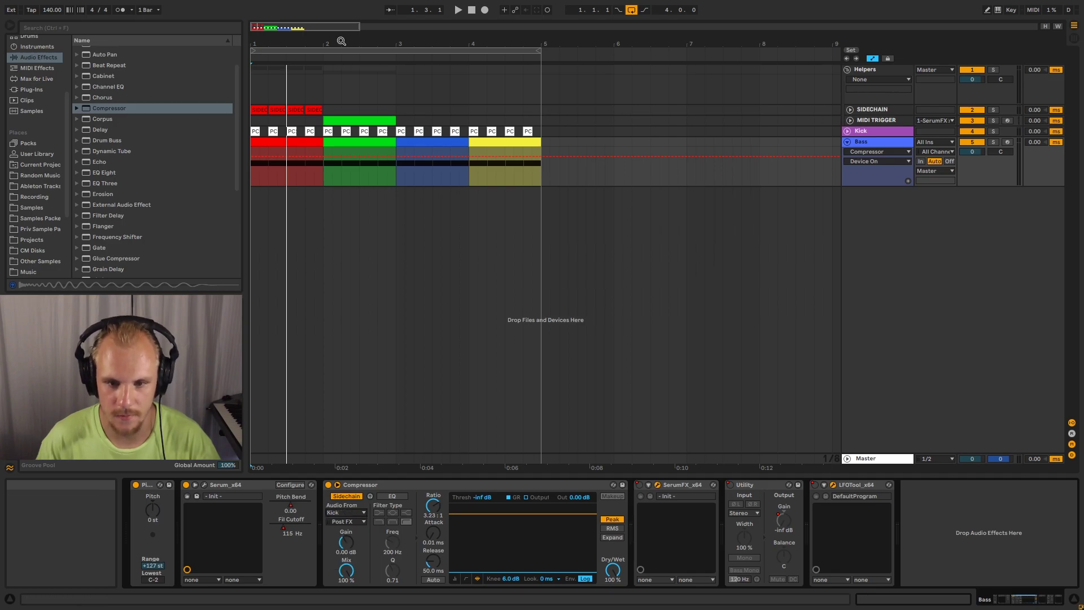
Play the Bass track from bar 1 and audition the Compressor with its threshold at -33.0 dB and back at -inf dB.
click(264, 113)
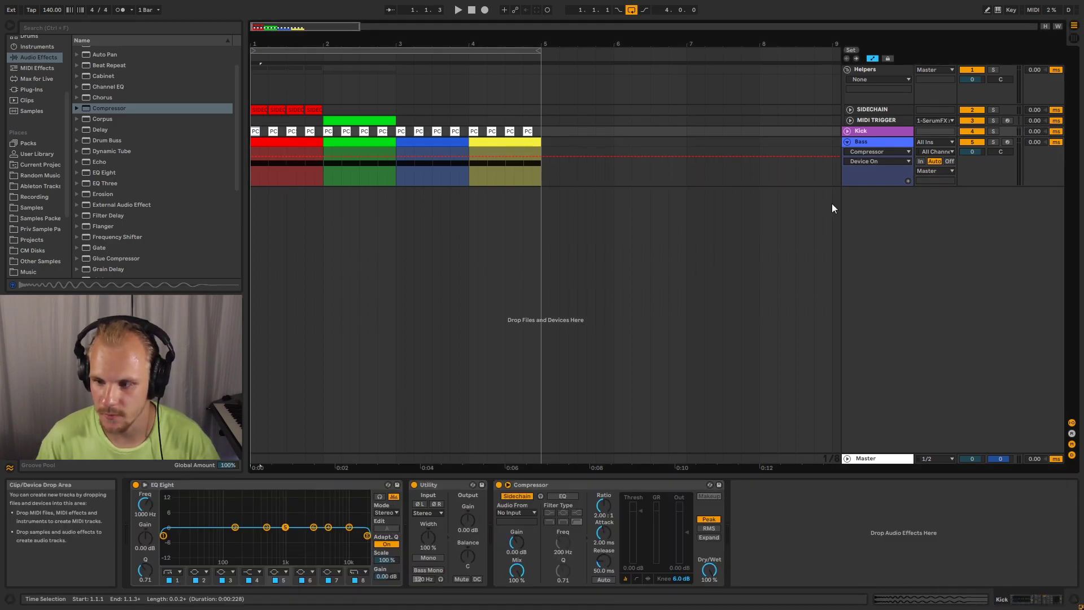
click(883, 142)
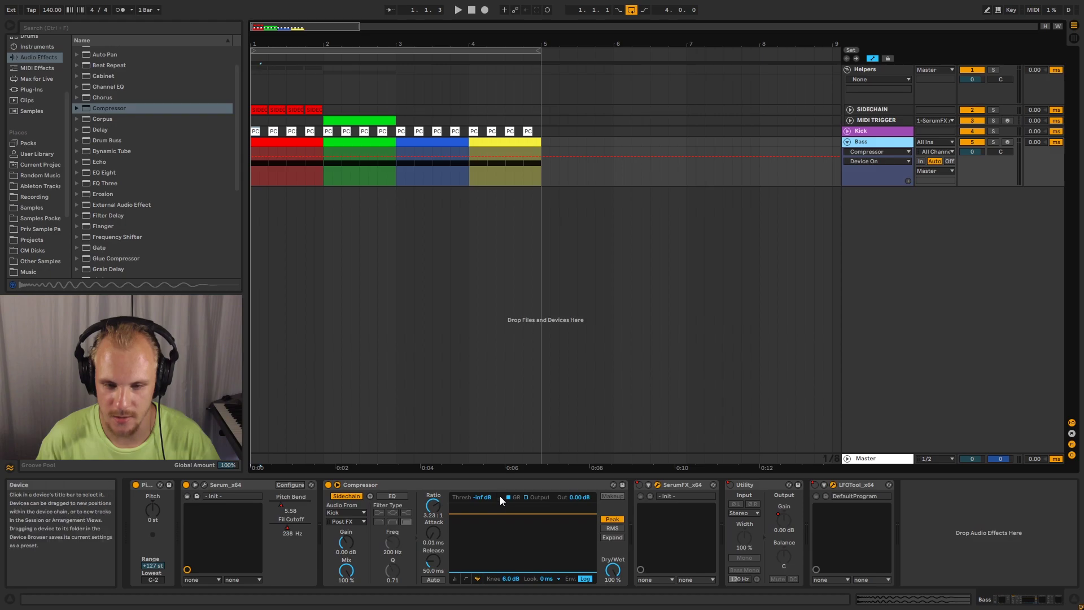
click(252, 169)
key(space)
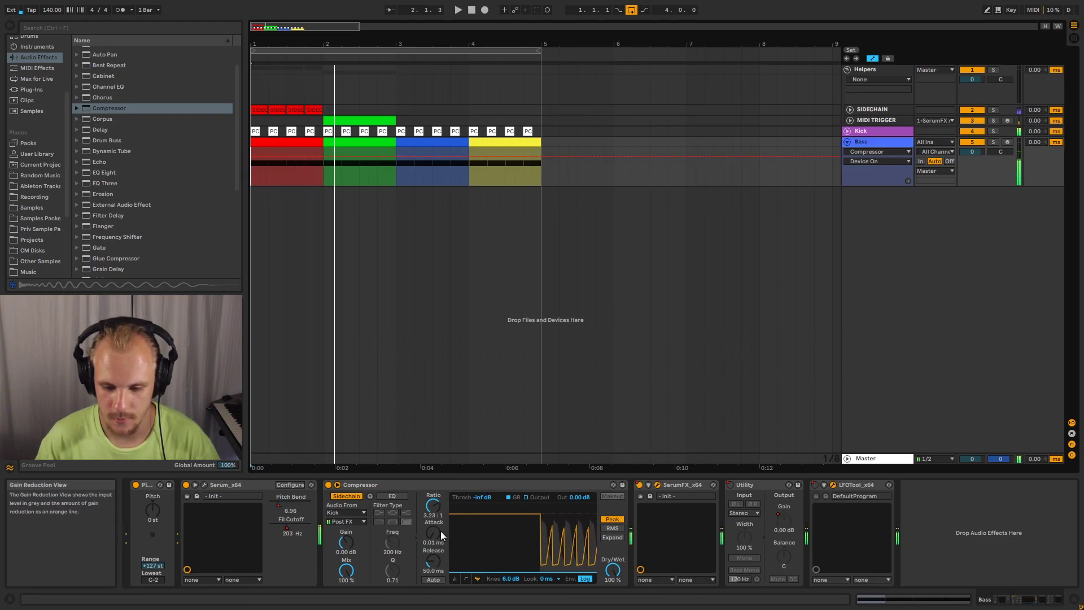
drag(544, 569, 543, 558)
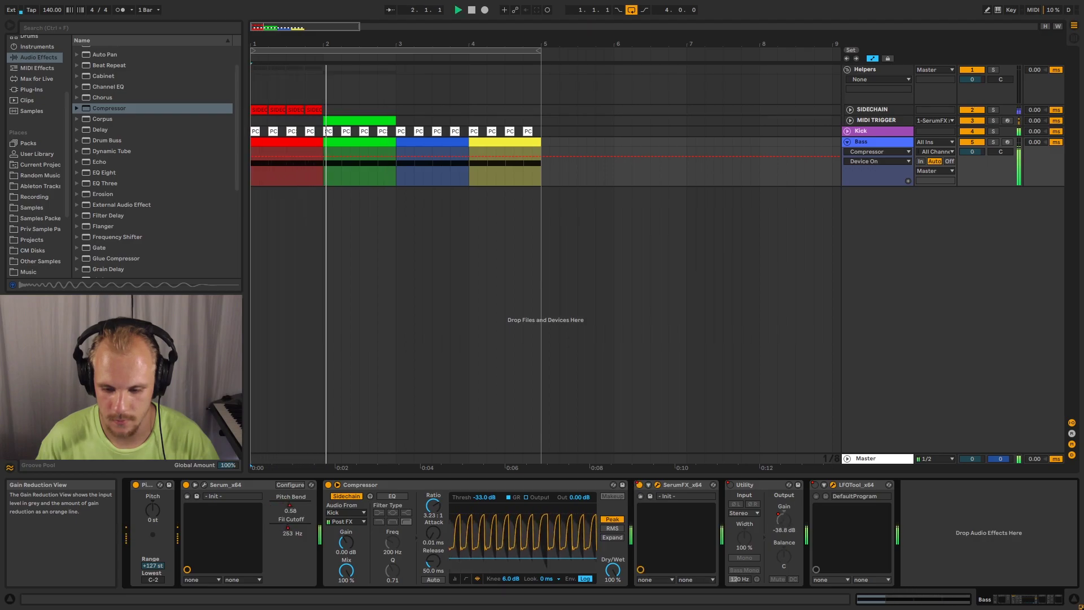
drag(543, 558, 543, 570)
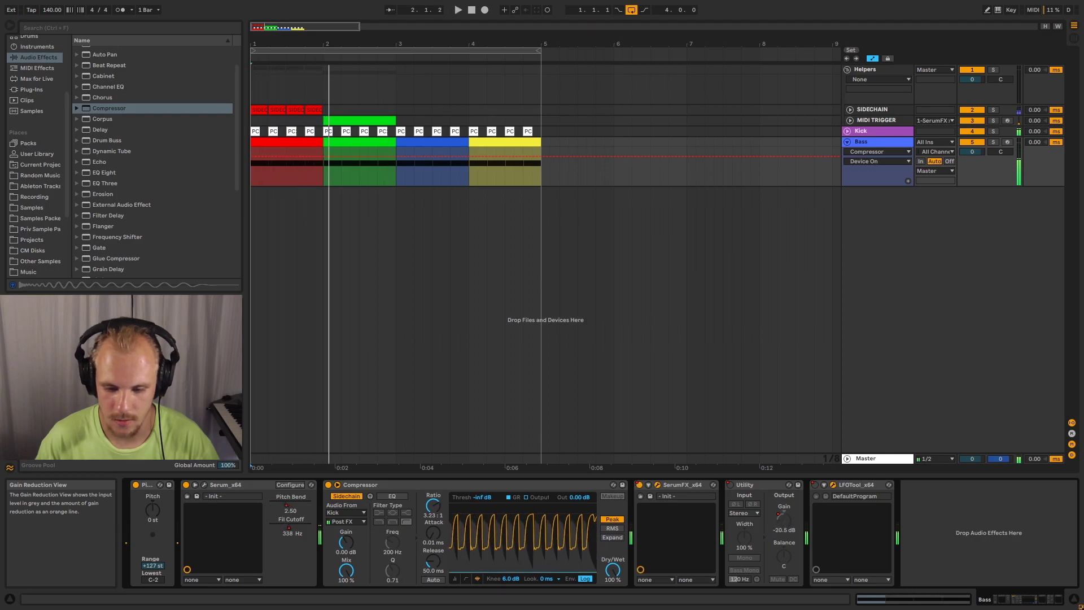
Set the Compressor's sidechain audio source back to the SIDECHAIN track.
click(347, 512)
click(343, 530)
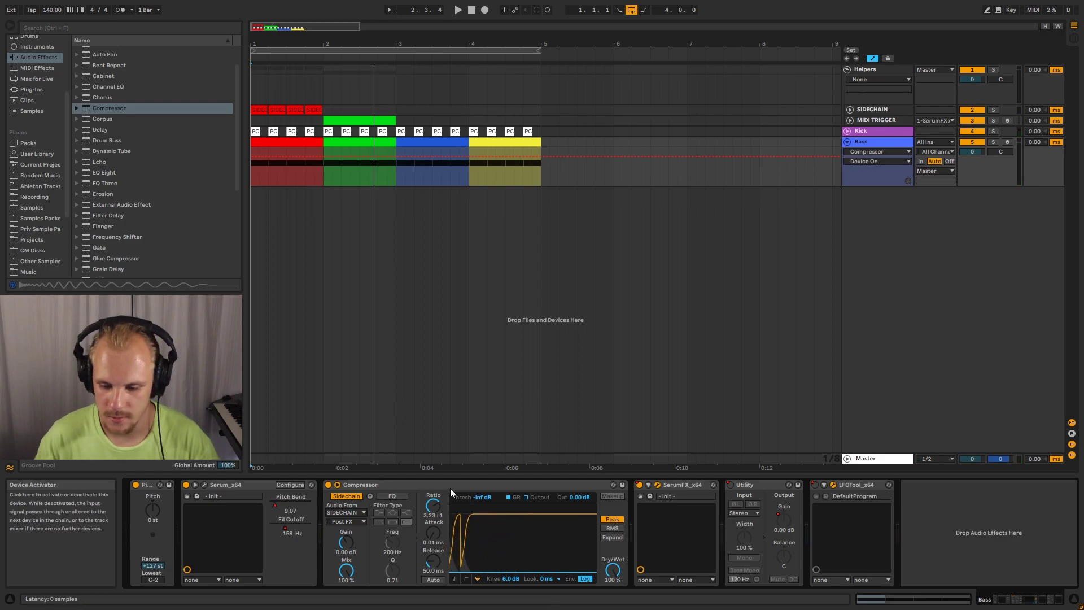
click(615, 488)
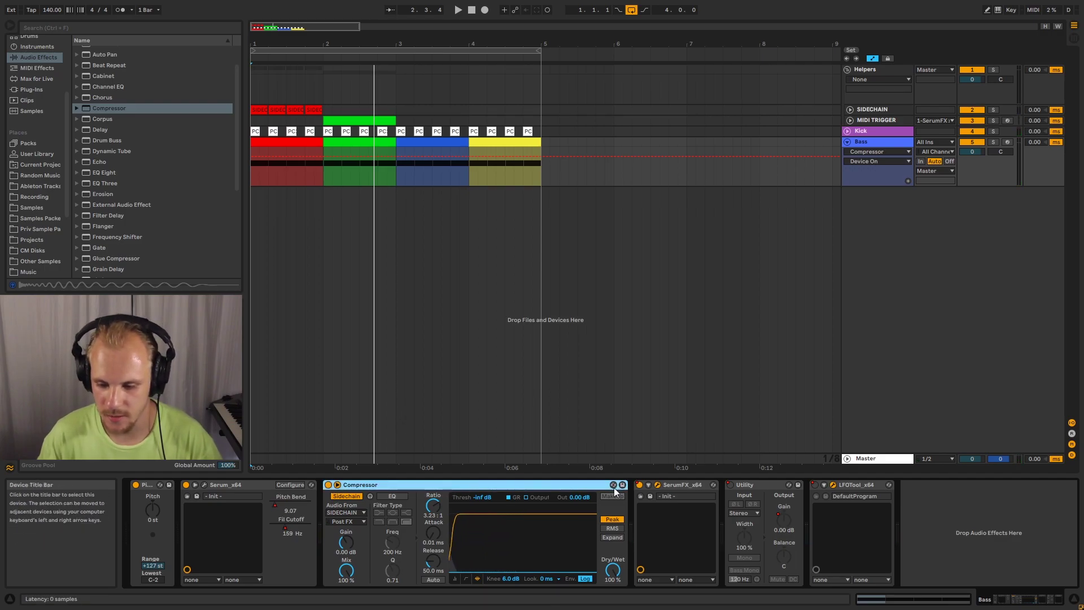
View the SerumFX plug-in in the Bass chain, select the bar 2 MIDI TRIGGER clip, and close the plug-in window.
click(659, 486)
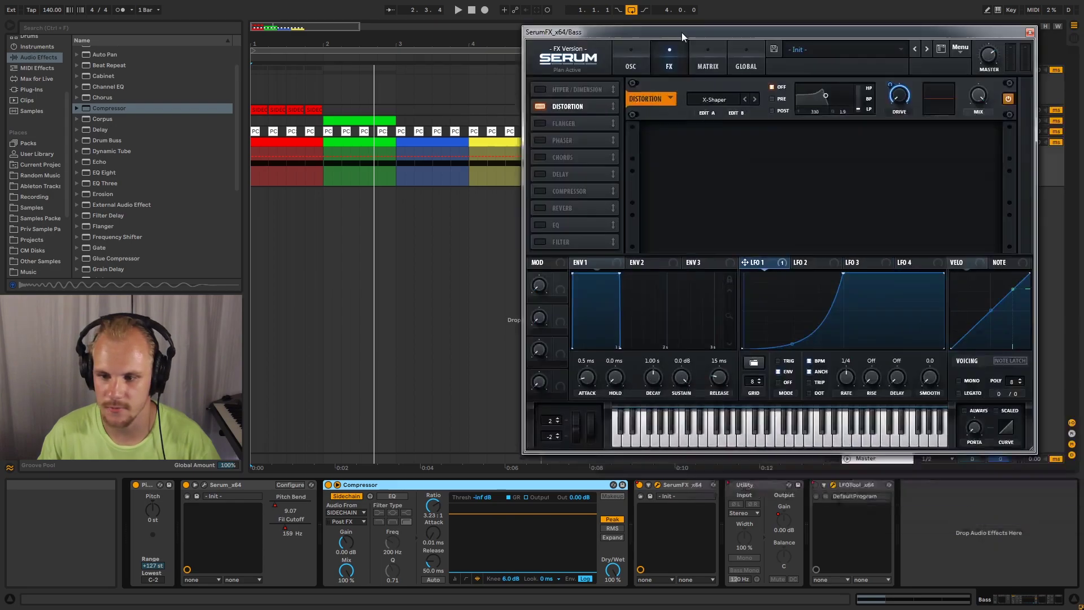
drag(682, 32, 651, 123)
click(340, 119)
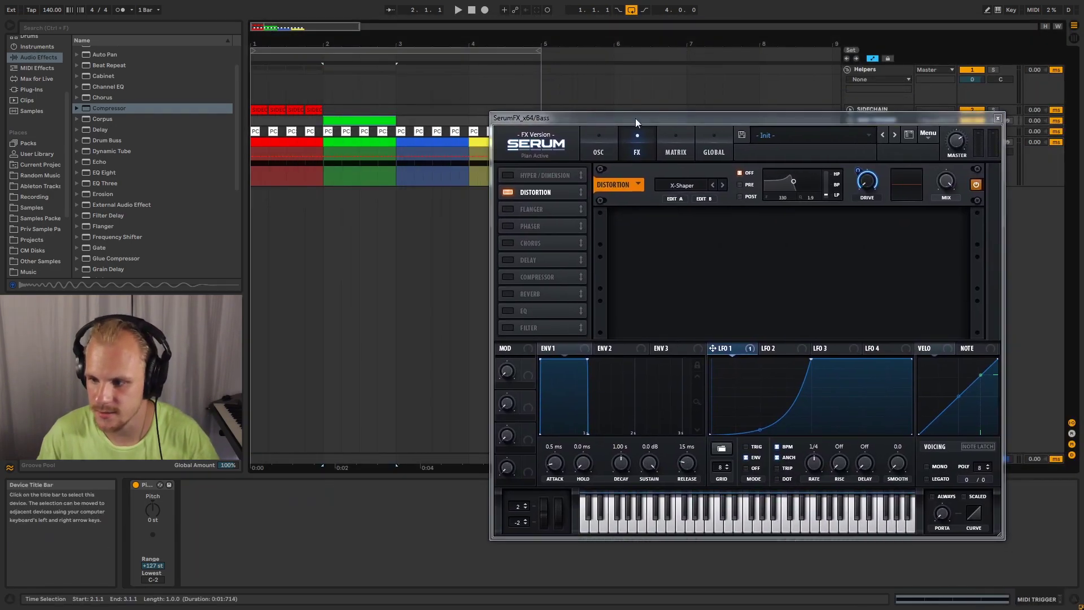
click(997, 119)
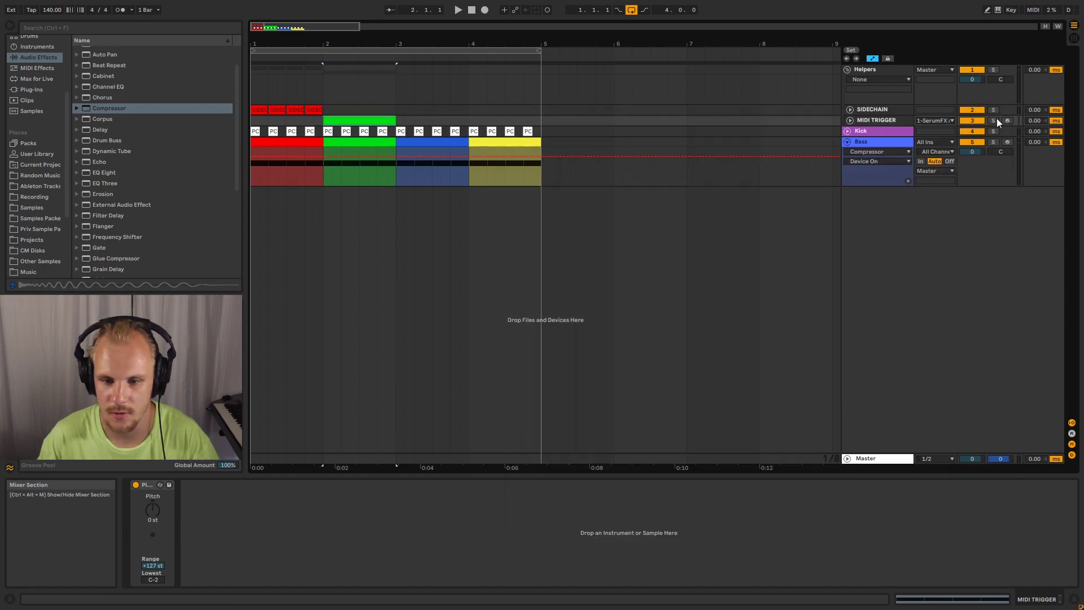
Unfold the MIDI TRIGGER track and examine the C3 notes in its clip, briefly checking the SIDECHAIN track for comparison.
click(850, 120)
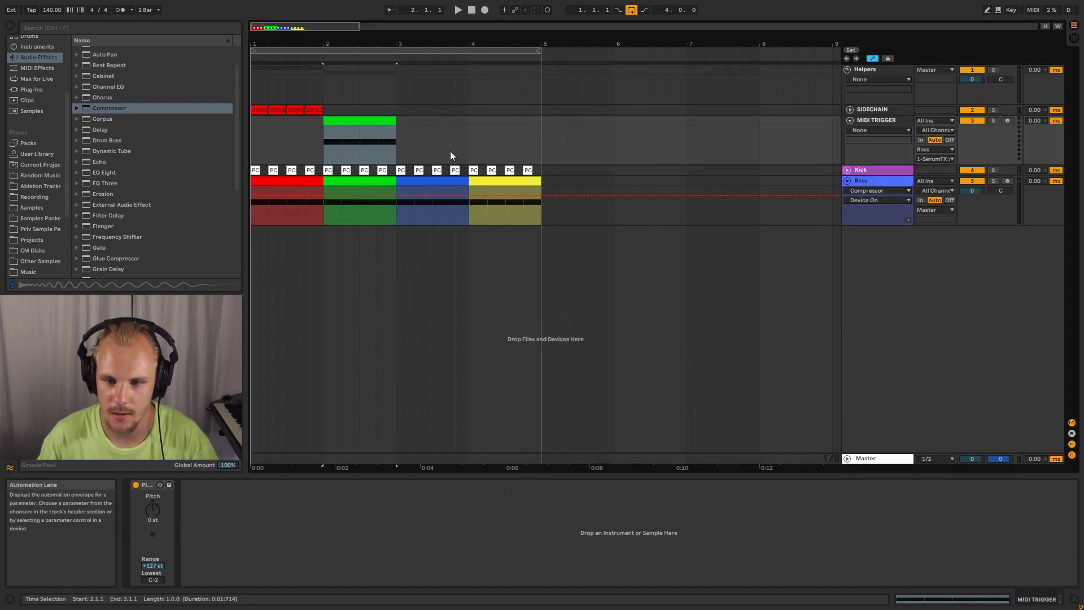
click(363, 121)
drag(428, 527, 994, 537)
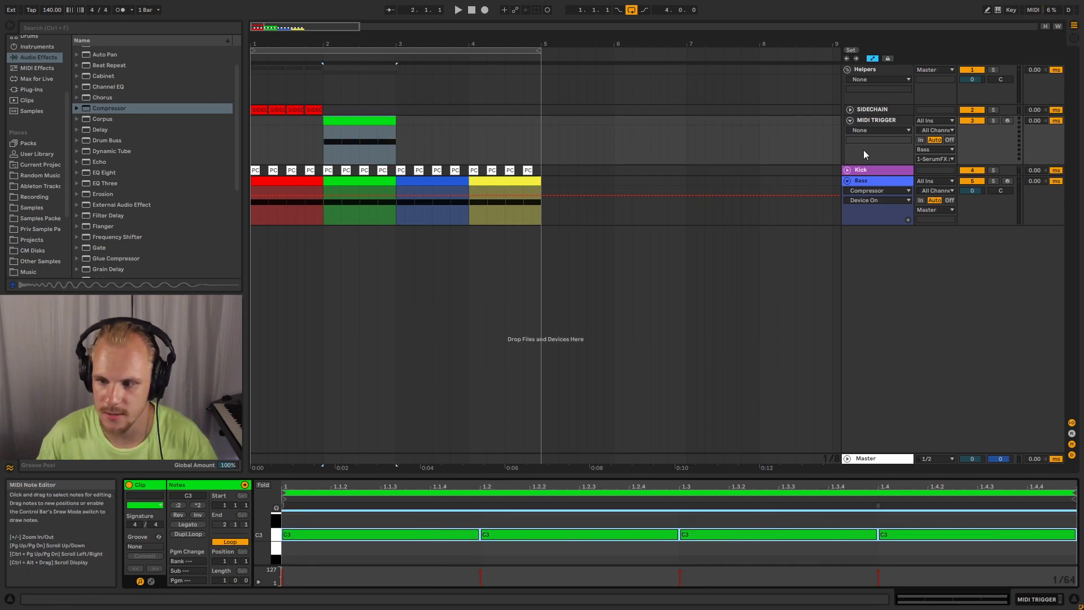
click(849, 121)
click(850, 110)
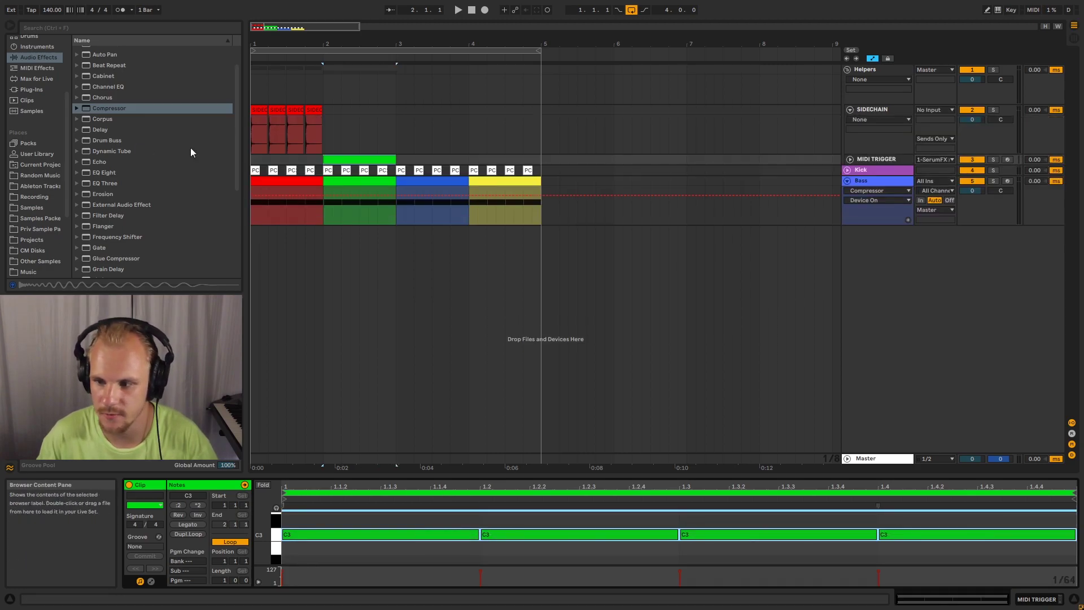
click(850, 110)
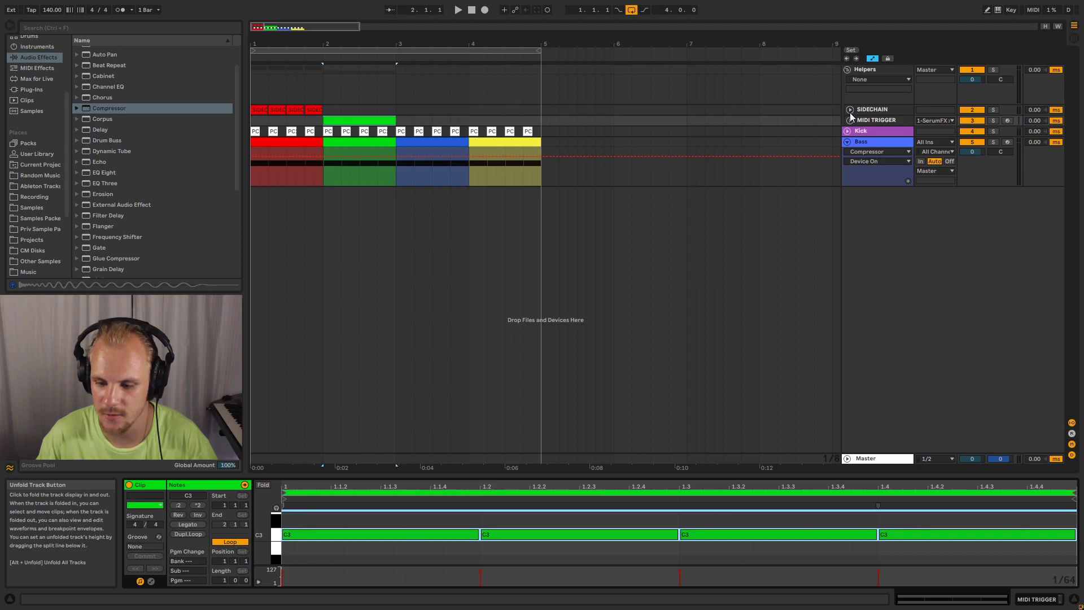
click(642, 525)
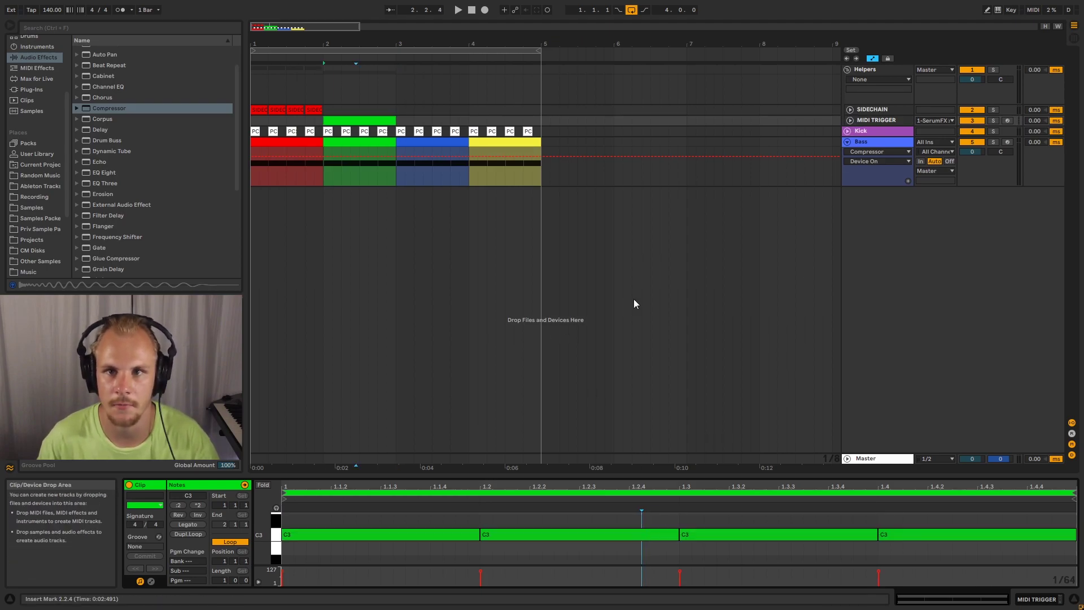
click(849, 120)
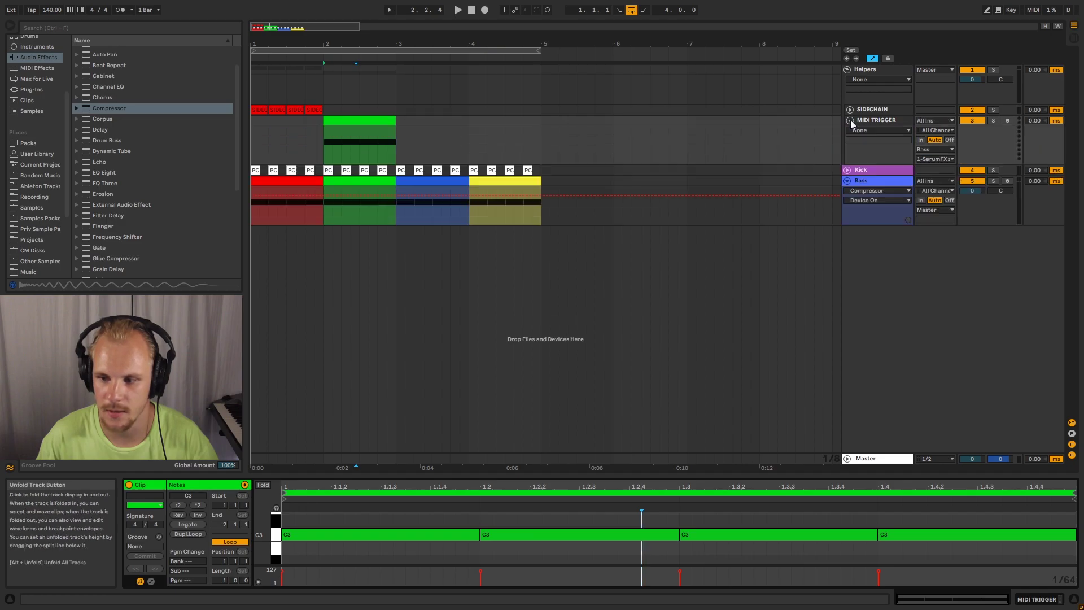
click(363, 122)
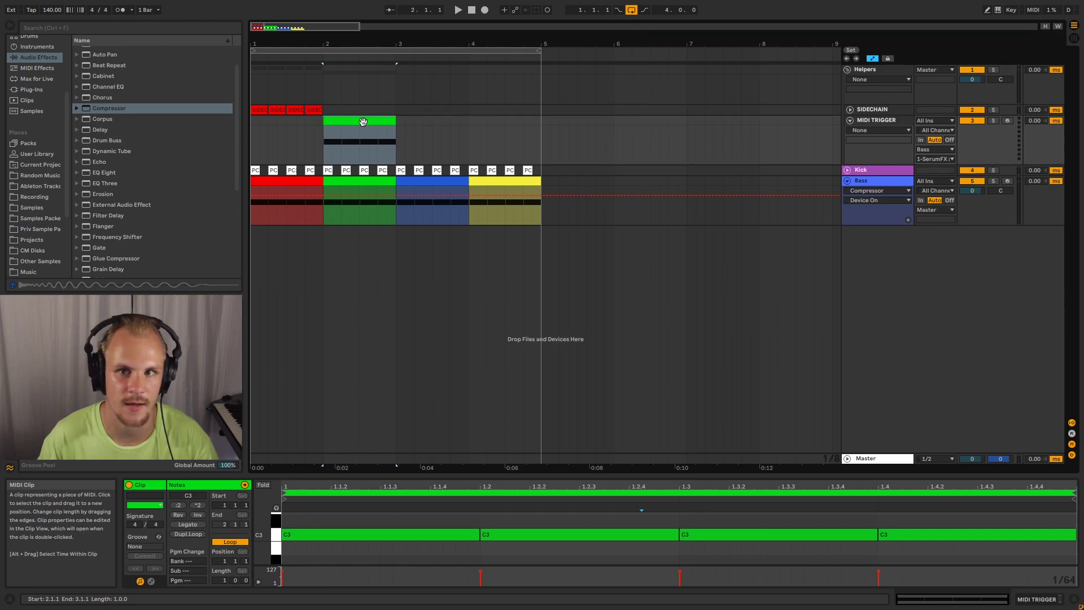
Try moving the last bar 1 kick and SIDECHAIN trigger clips earlier to 1.3.3, and undo the move.
click(295, 170)
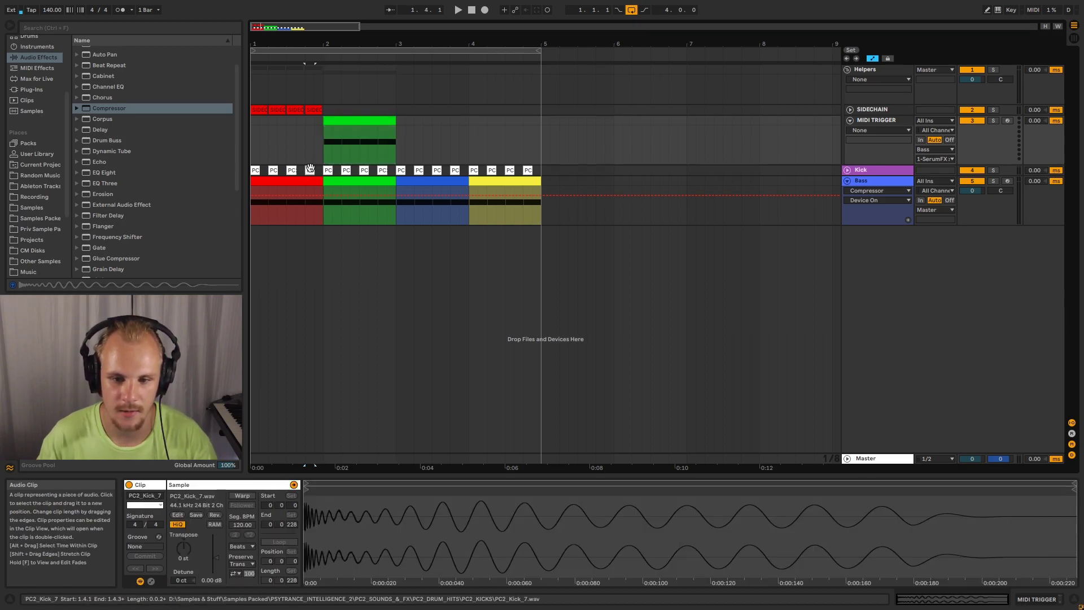
click(296, 170)
click(316, 109)
drag(314, 109, 299, 109)
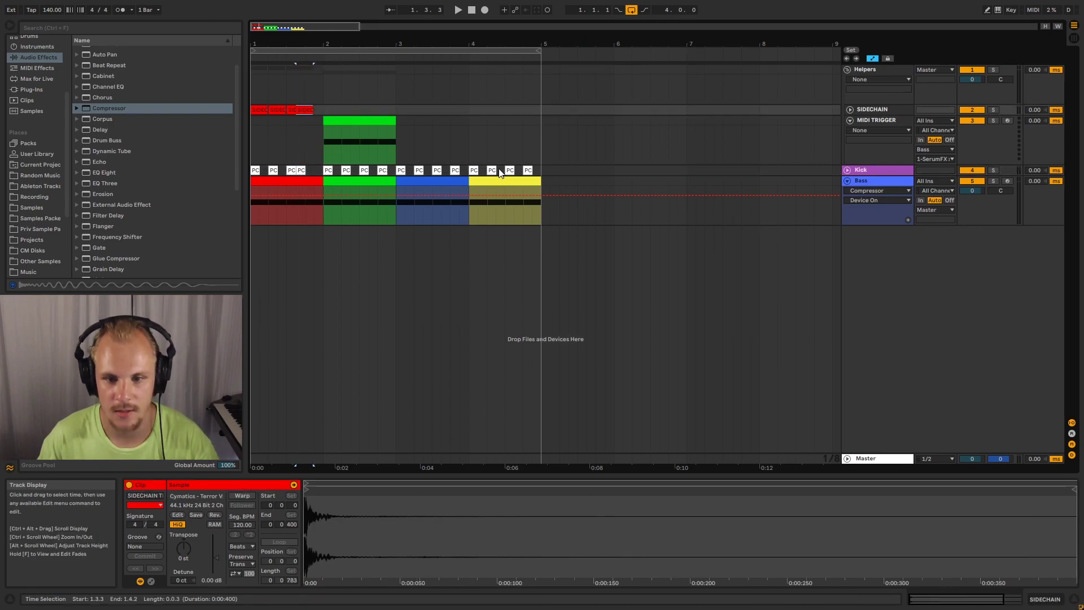
key(ctrl+z)
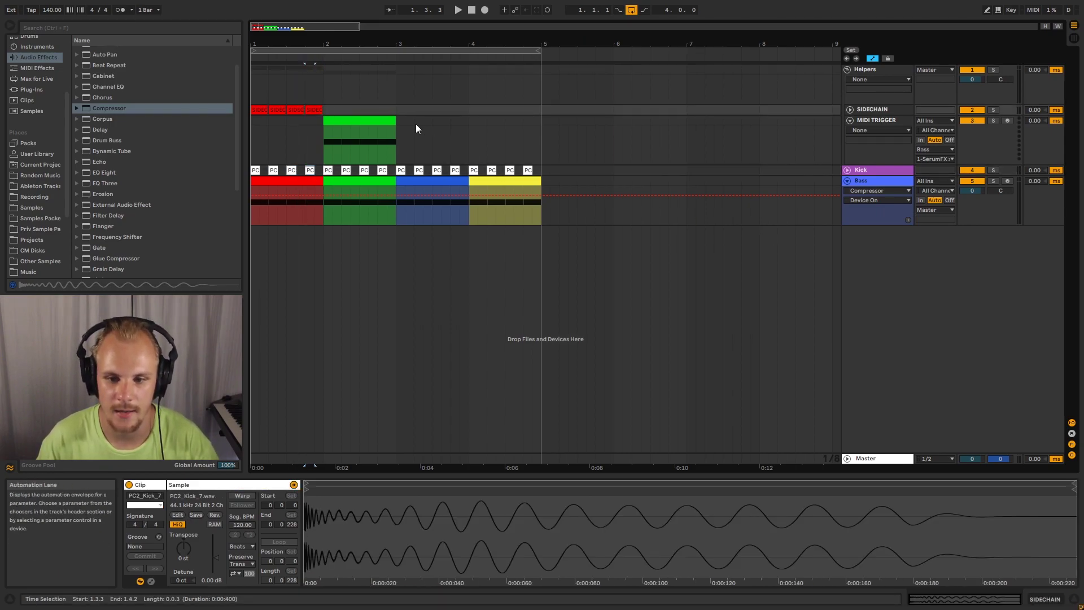
Fold the MIDI TRIGGER track and open the Bass track's SerumFX window, placing it clear of the first two bars.
click(384, 141)
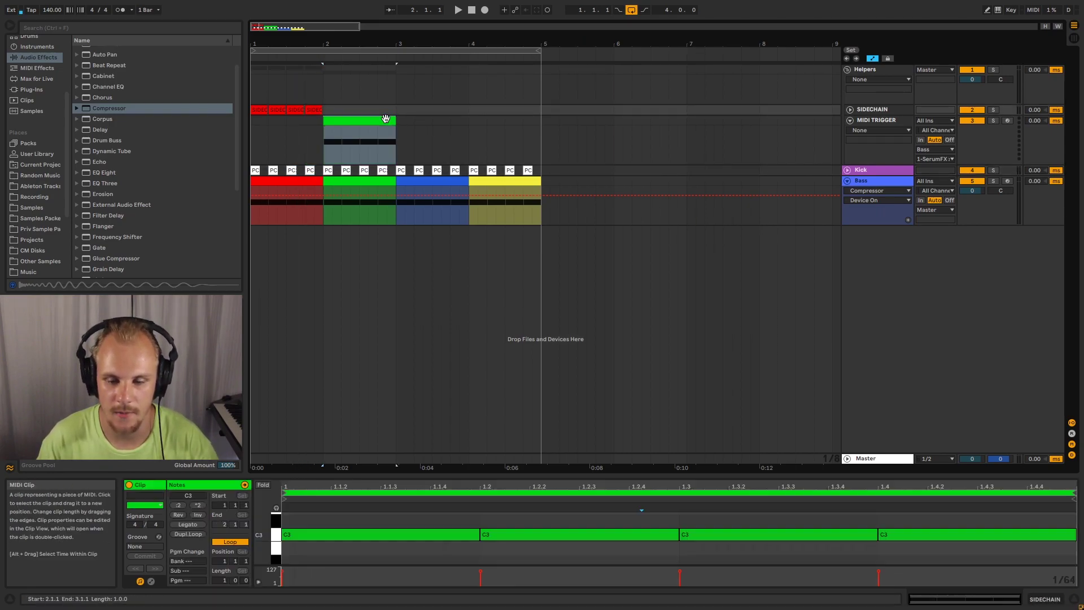
click(850, 121)
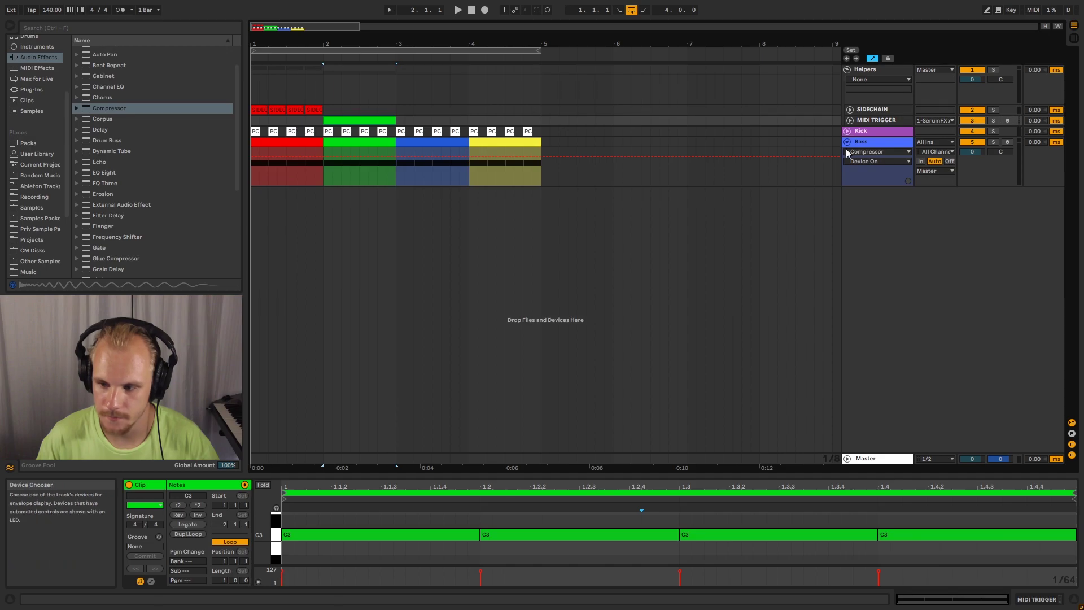
click(885, 146)
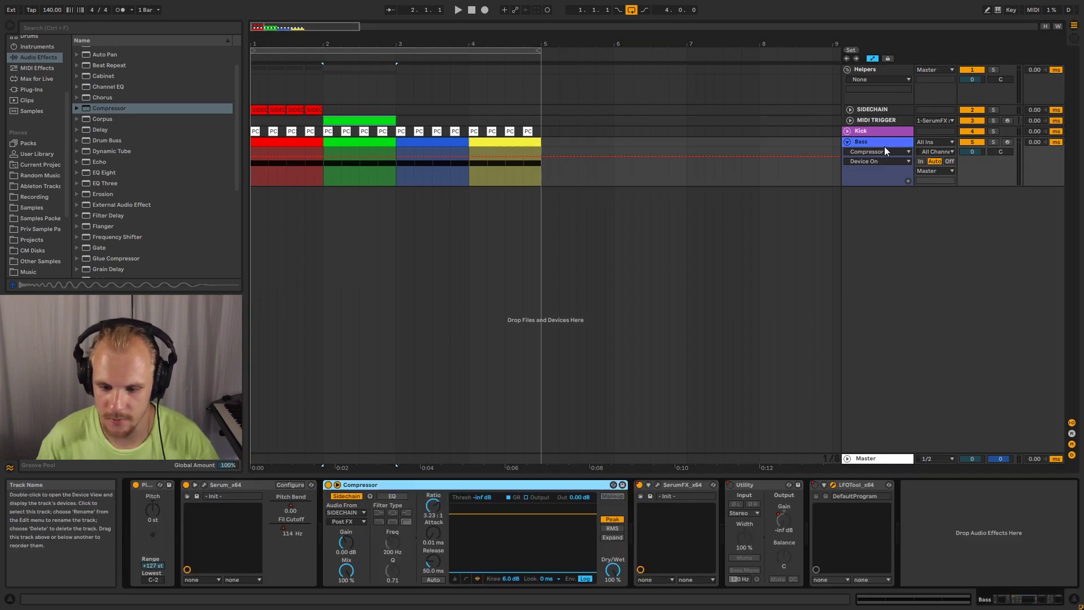
click(639, 496)
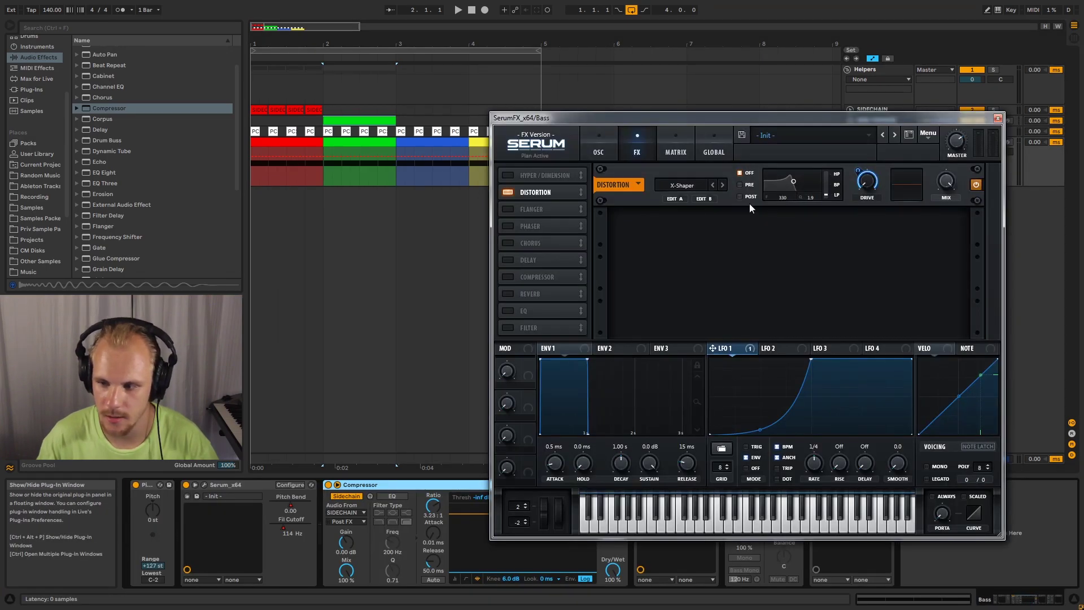
click(392, 151)
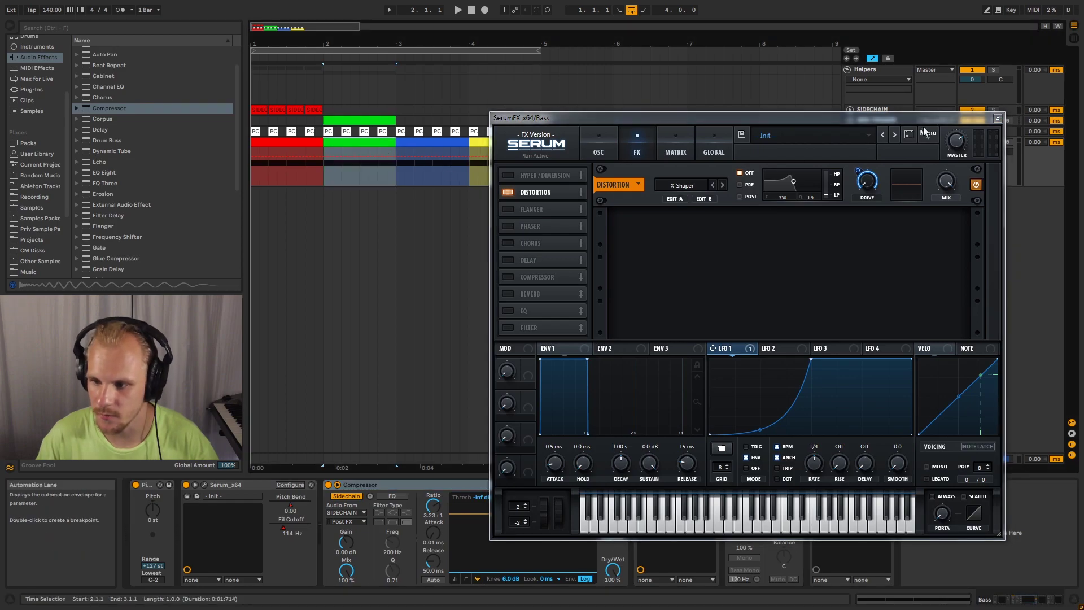
drag(921, 117, 834, 123)
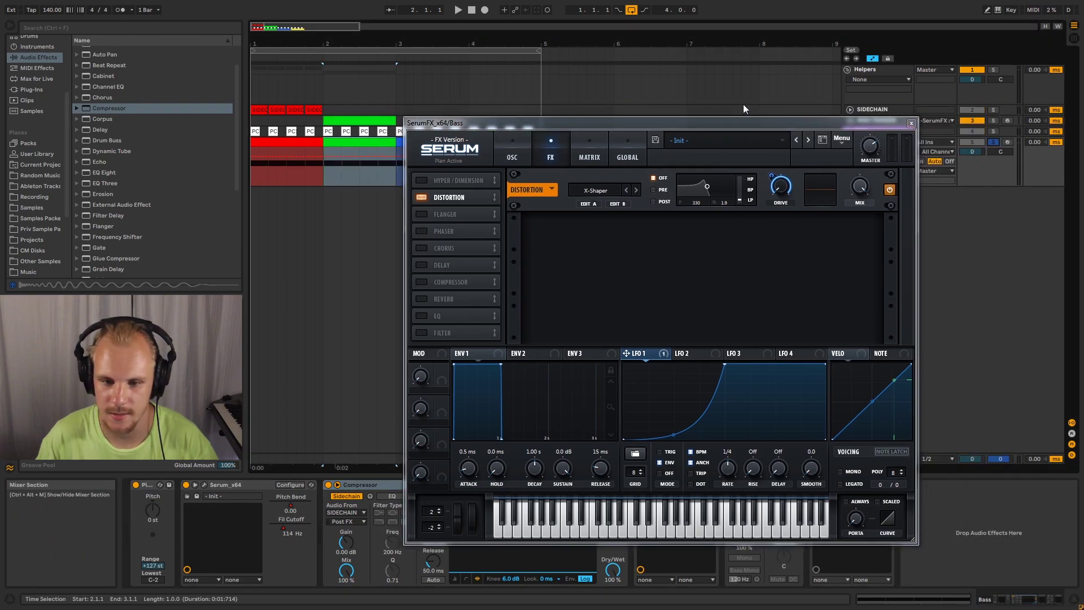
Play the Bass track from 1.4.1, 2.1.1 and 2.2.1 to observe how the MIDI notes retrigger LFO 1 in SerumFX.
click(326, 172)
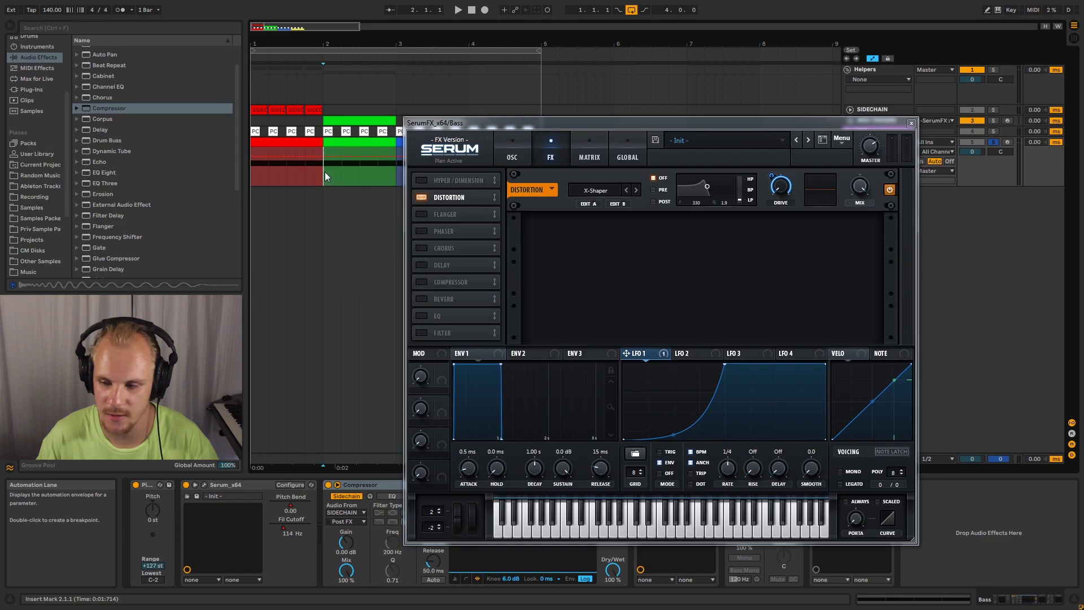
key(space)
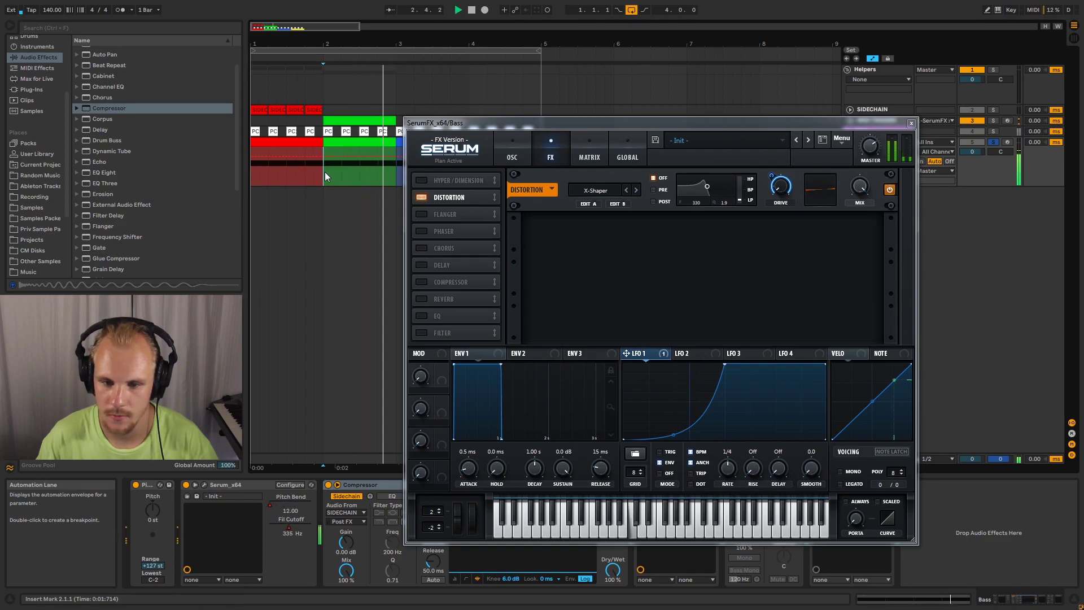
key(space)
click(304, 171)
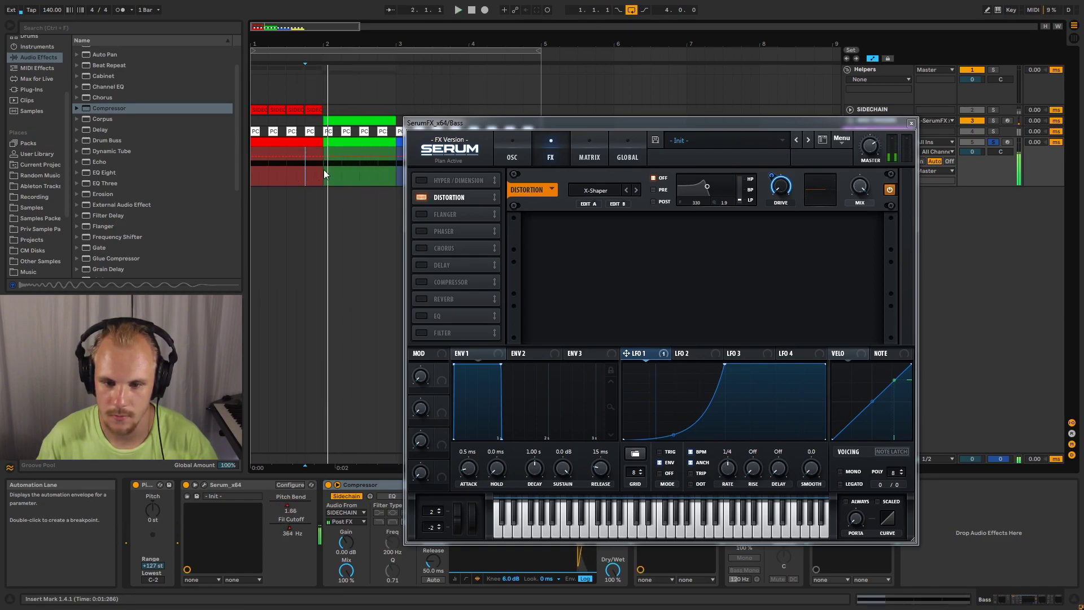
click(304, 170)
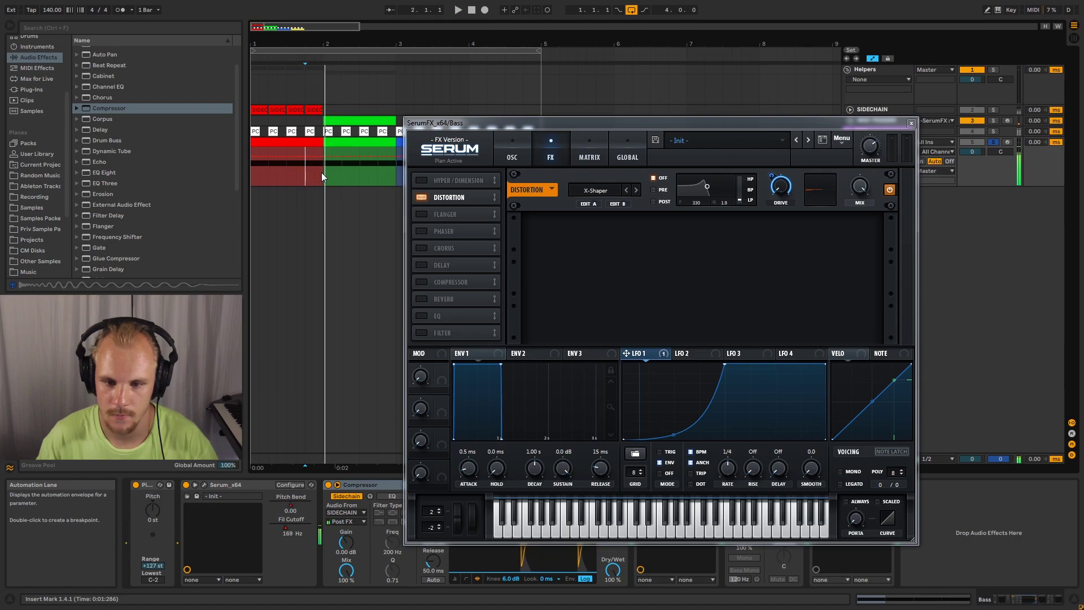
click(341, 170)
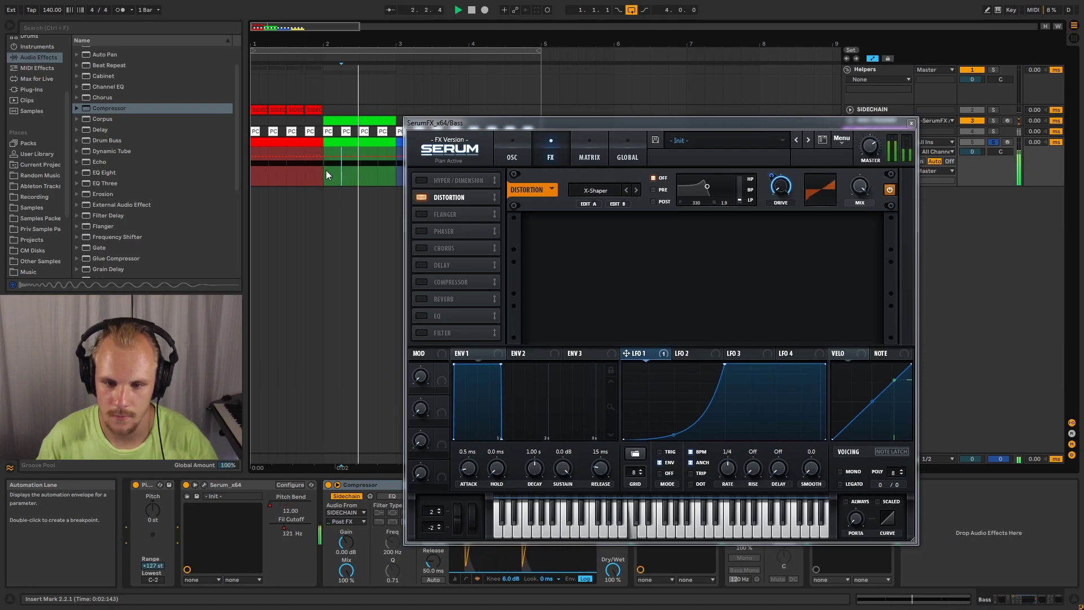
click(305, 170)
click(342, 170)
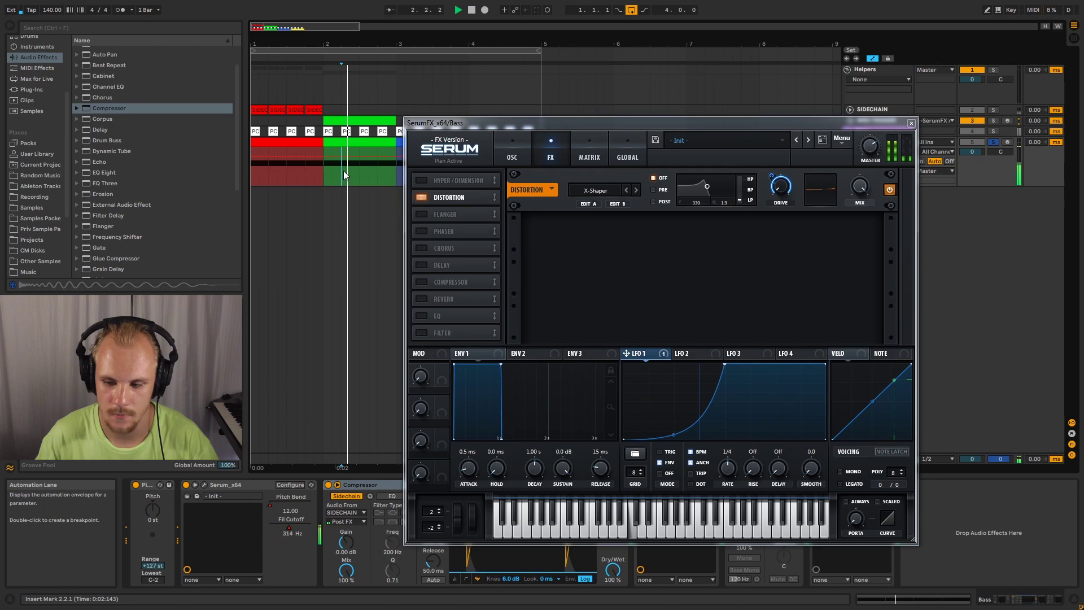
key(space)
click(324, 170)
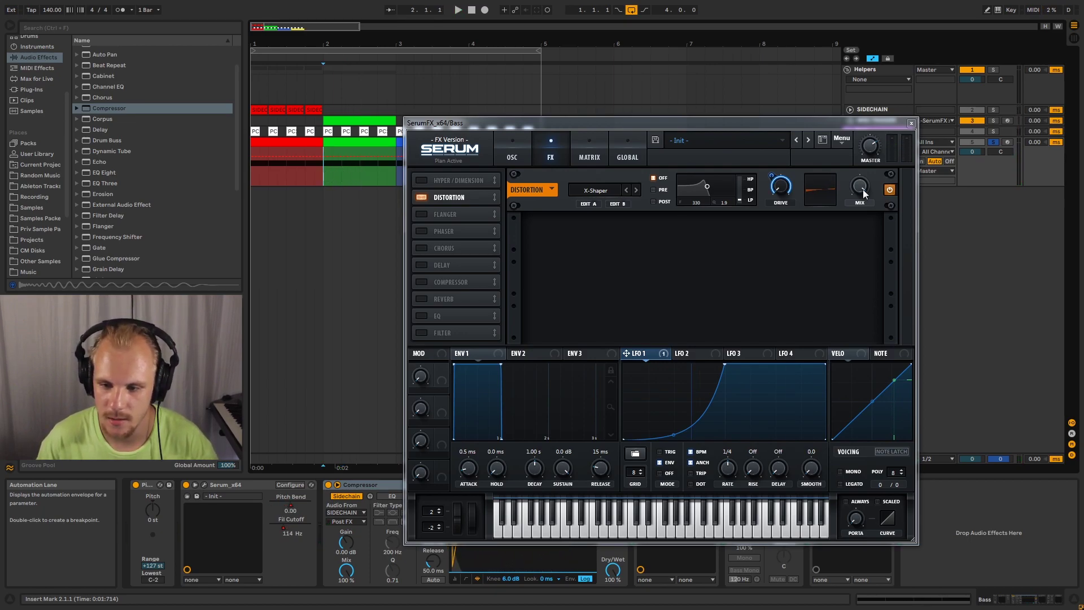
With the SerumFX distortion Mix at 0%, remove all modulators from Drive and assign LFO 1 to Mix.
drag(864, 193, 825, 510)
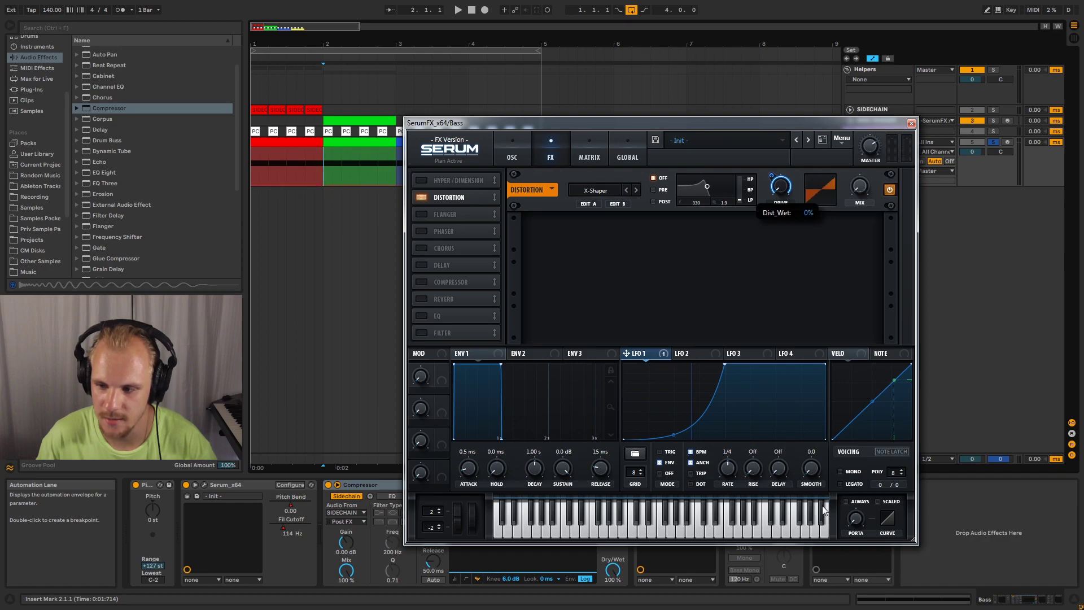
right_click(781, 186)
click(841, 228)
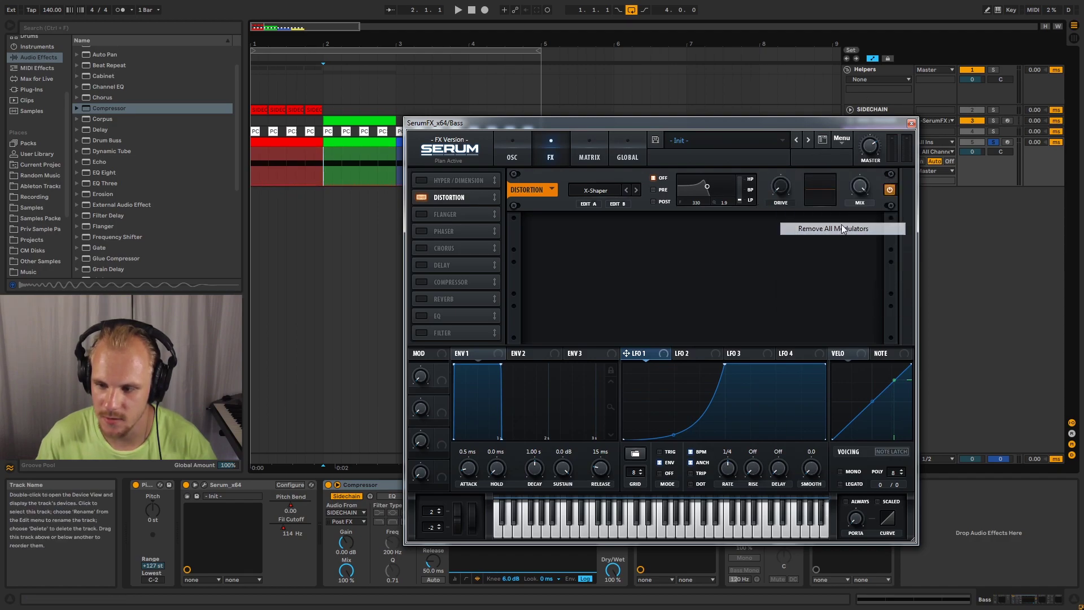
click(842, 228)
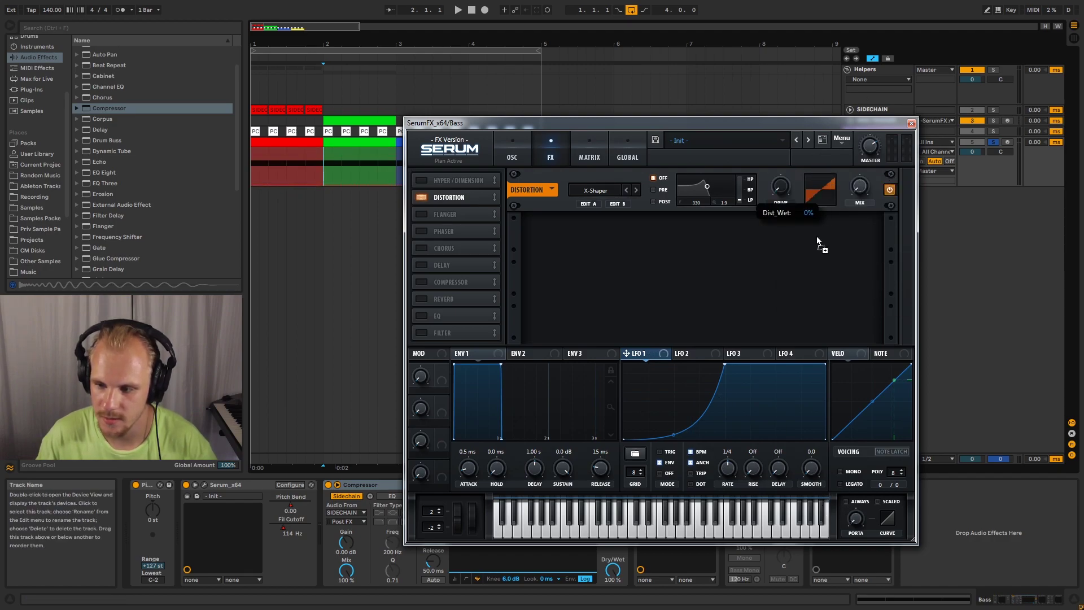
drag(816, 236, 860, 188)
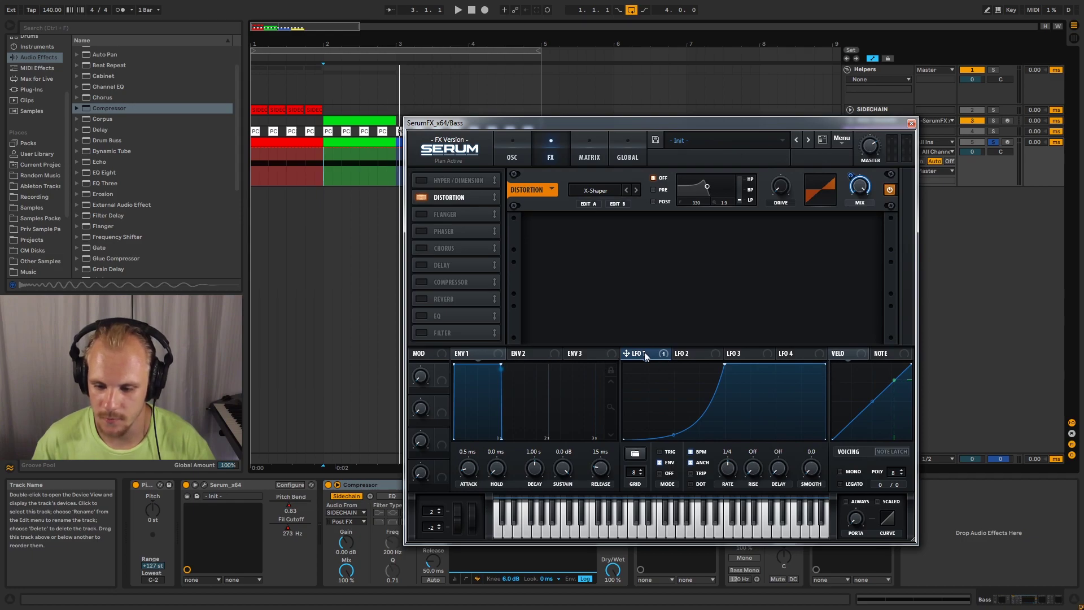
Reposition the SerumFX window and examine the MIDI TRIGGER track's output destinations on the Bass track, including 1-SerumFX x64.
drag(838, 122, 755, 122)
click(858, 120)
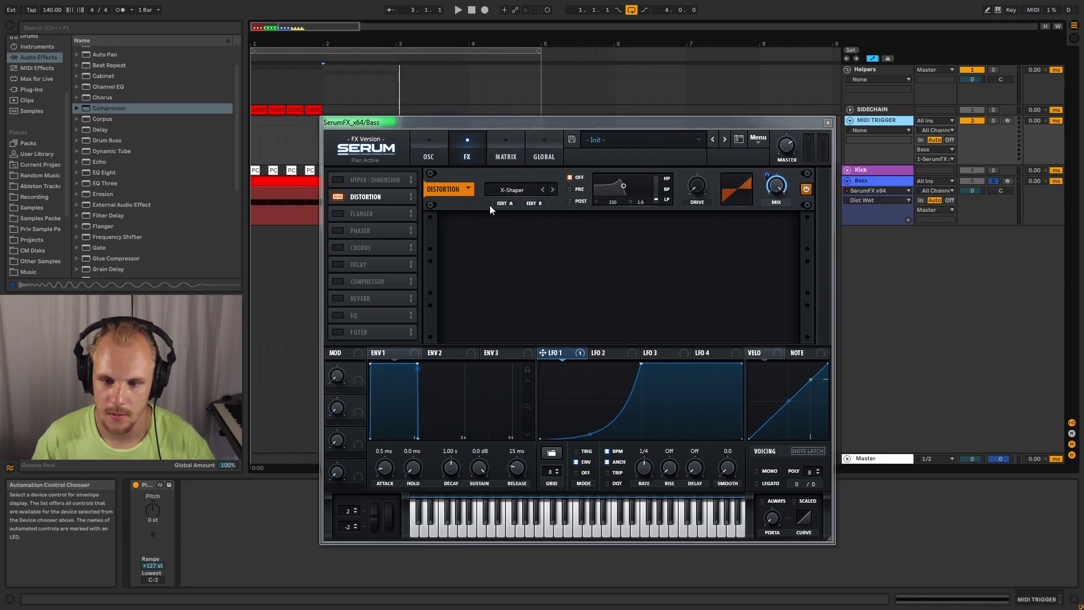
click(483, 125)
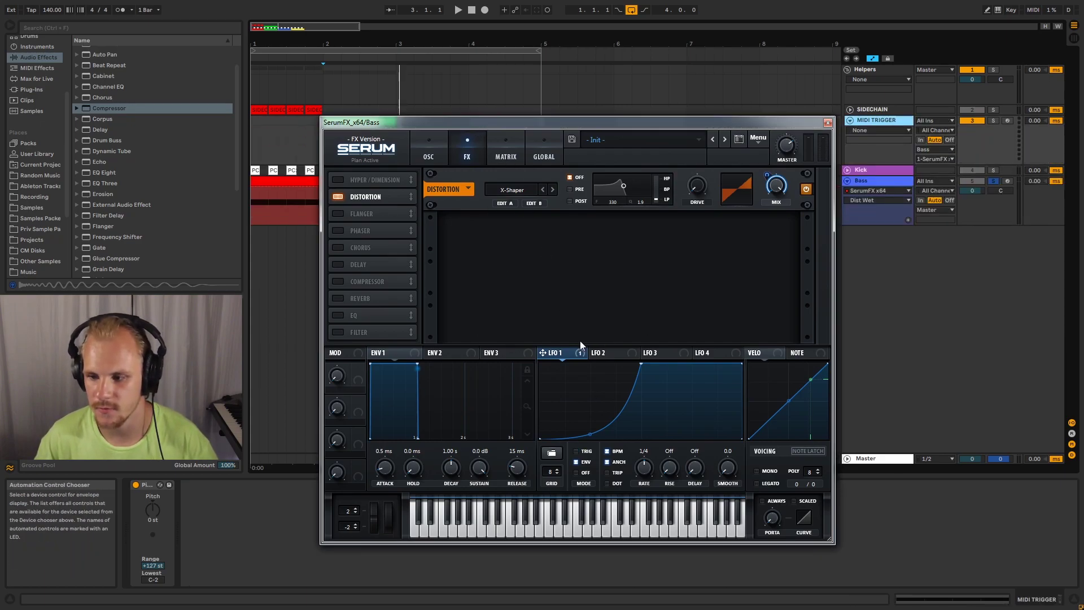
mouse_move(669, 122)
mouse_down()
mouse_move(842, 139)
mouse_move(642, 130)
mouse_move(689, 122)
mouse_up()
click(940, 160)
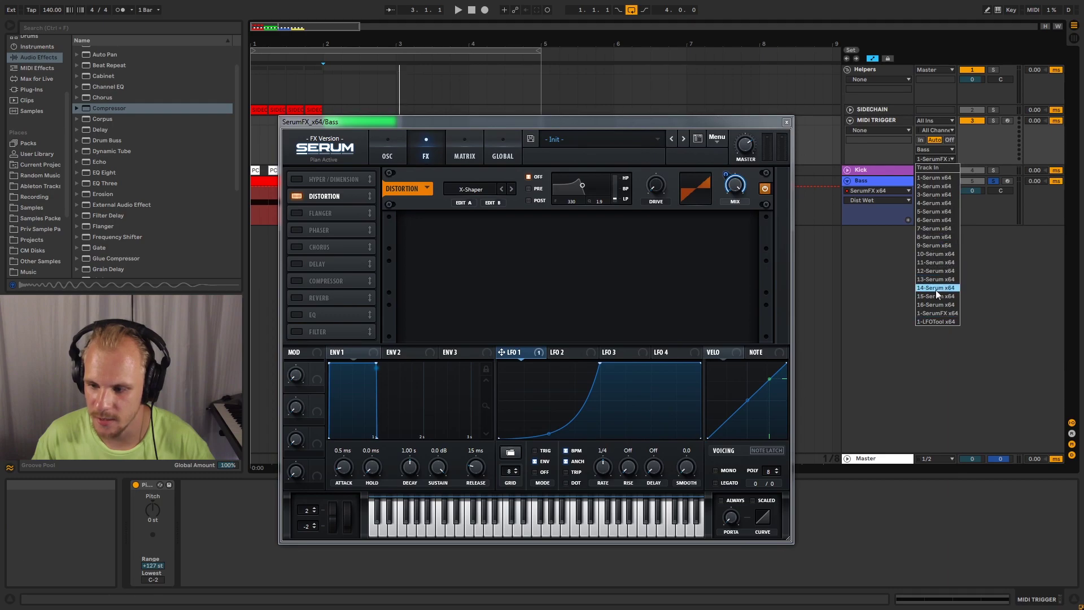
click(936, 159)
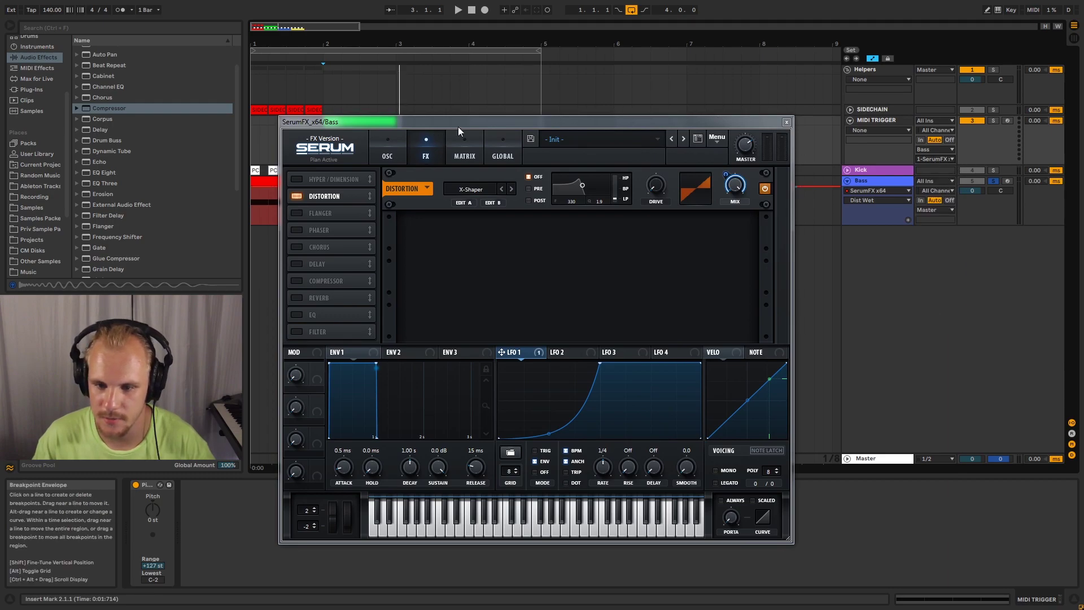
drag(458, 125, 488, 114)
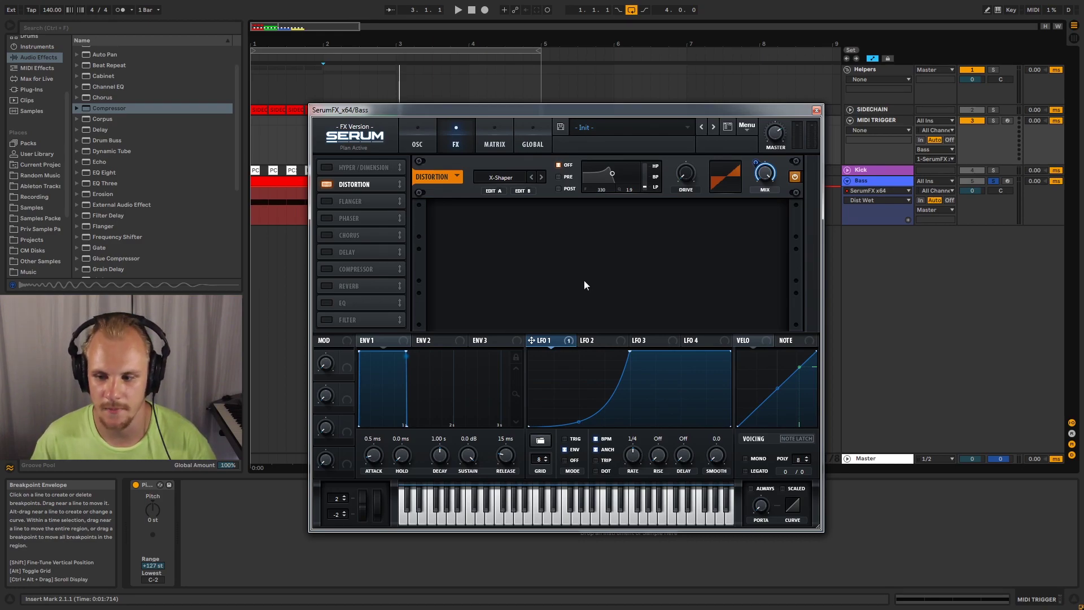
drag(372, 113, 435, 125)
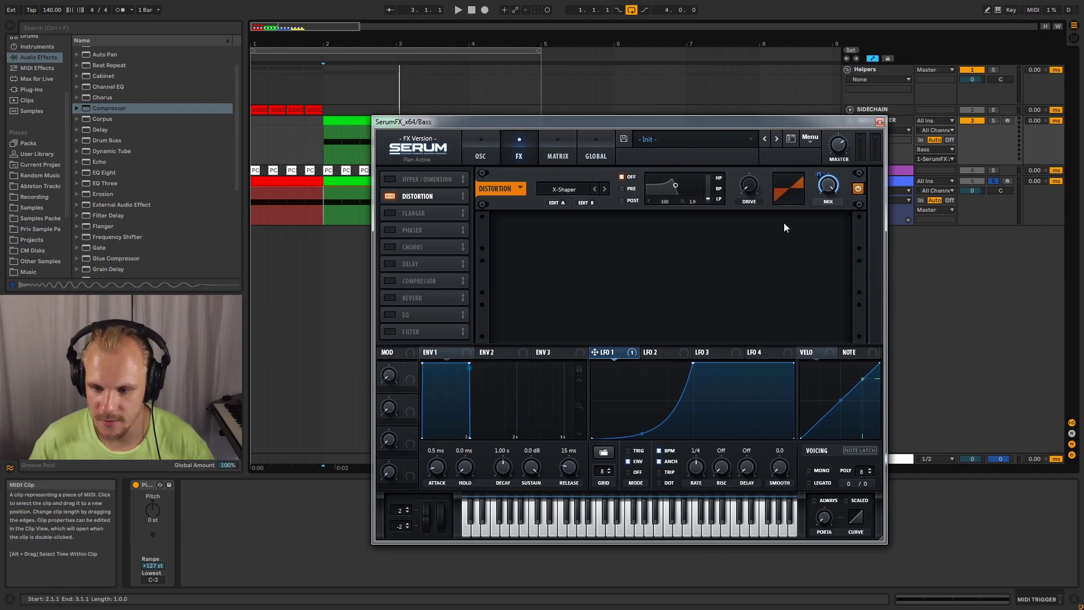
Check the SerumFX distortion types, keep X-Shaper selected, and inspect the curve in its Shaper A editor.
click(559, 192)
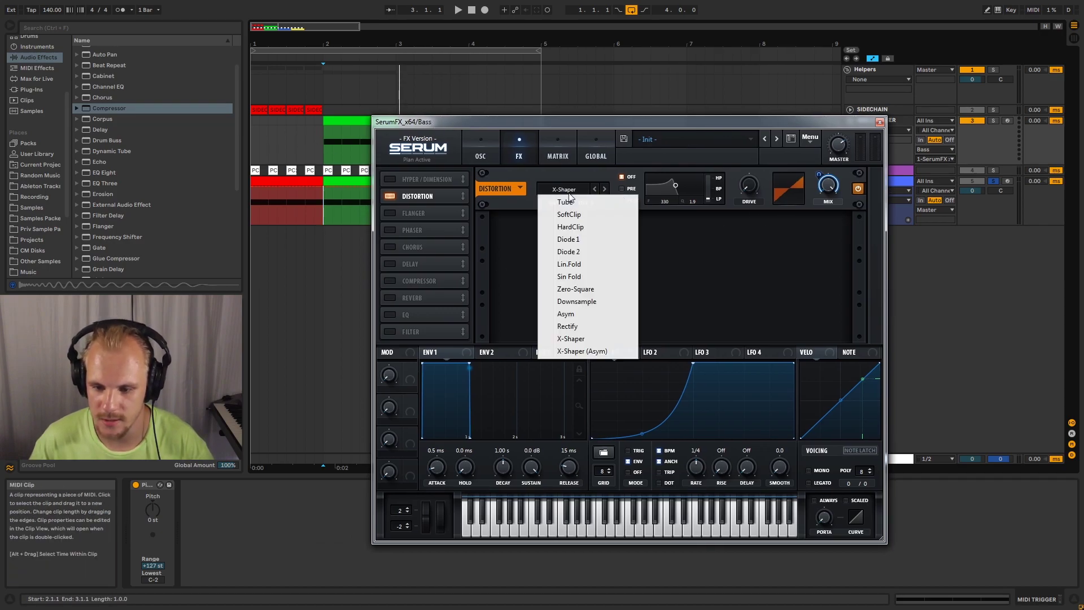
click(574, 339)
click(565, 190)
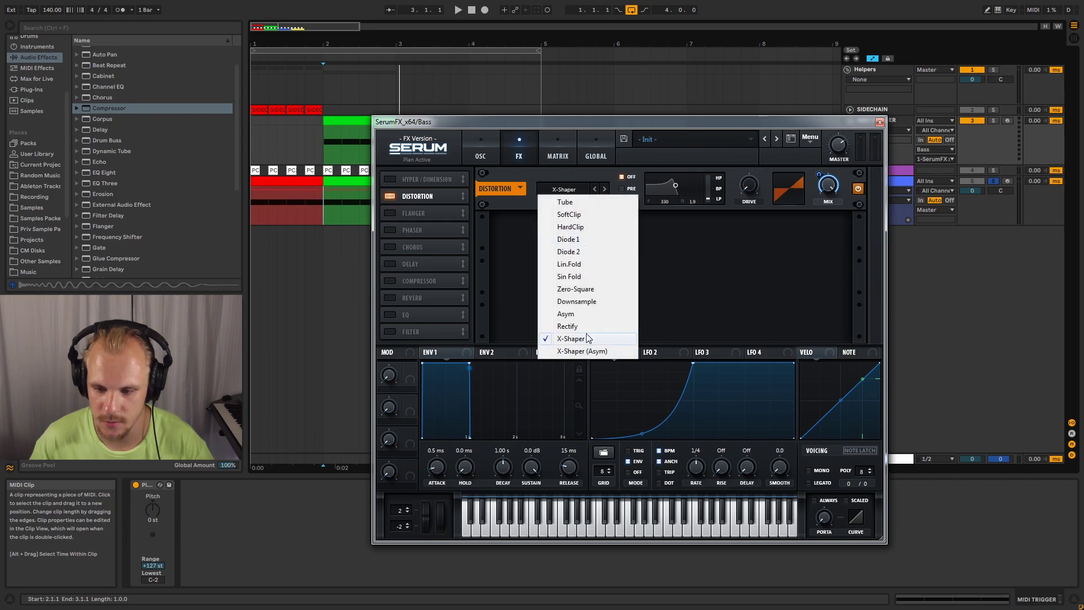
click(588, 342)
click(561, 205)
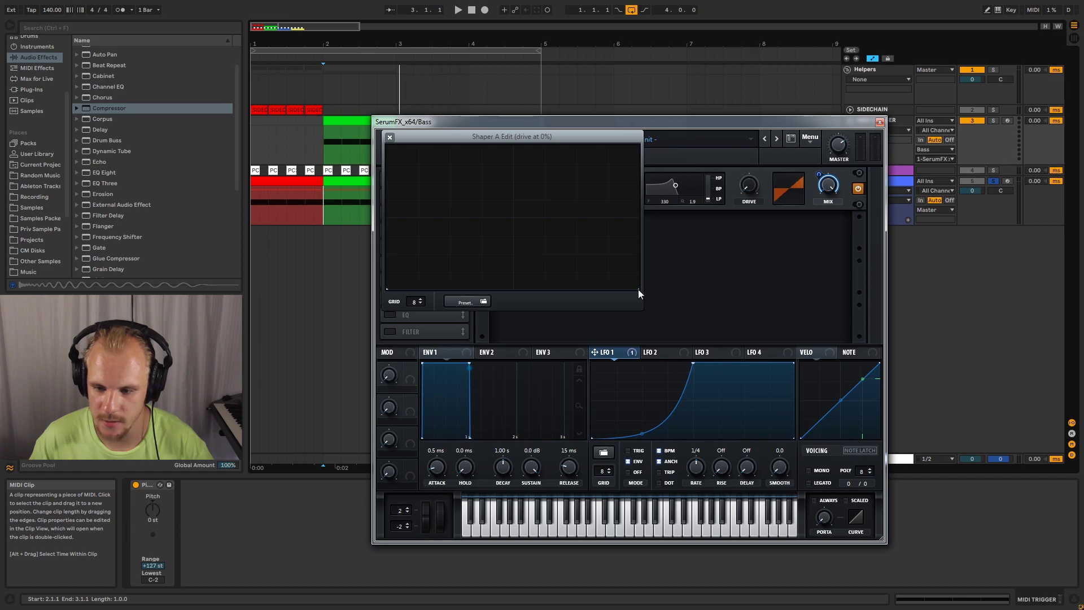
drag(638, 289, 651, 315)
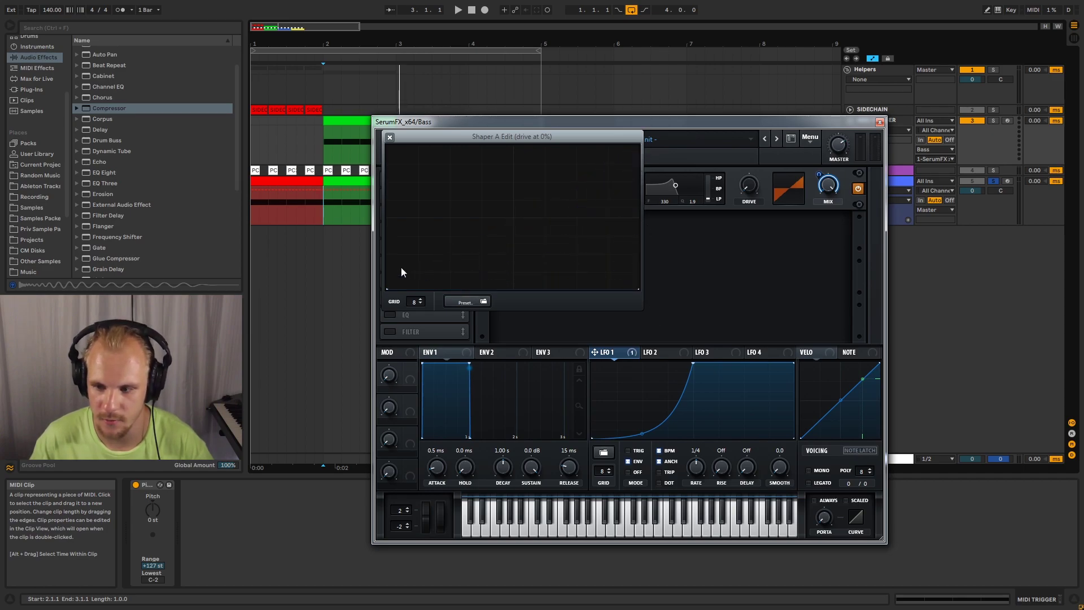
click(390, 137)
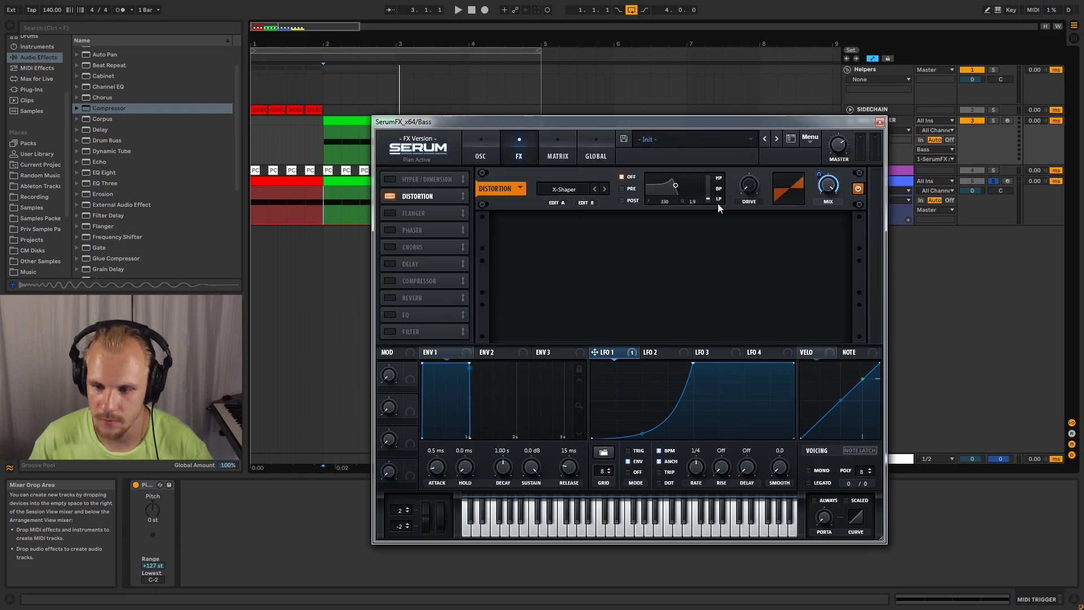
click(561, 202)
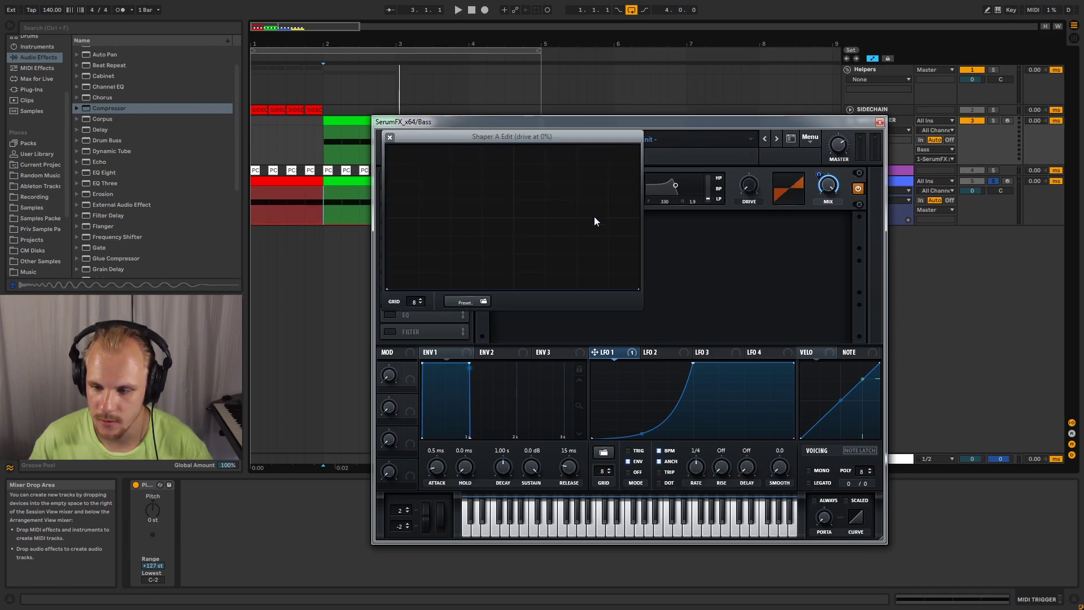
click(390, 137)
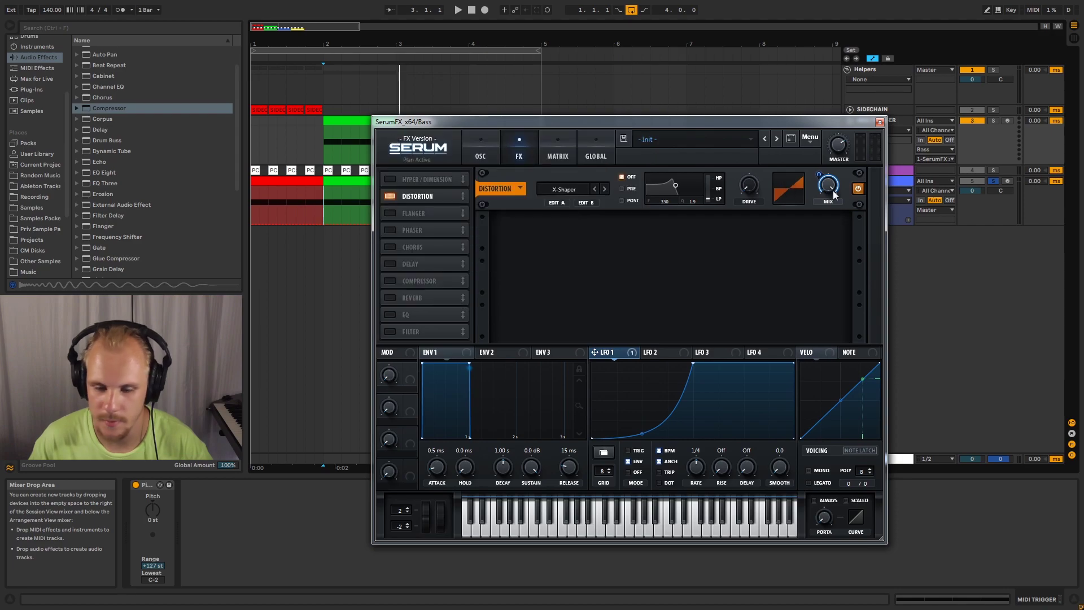
Play the Bass track from 2.1.1 and reshape the rising curve of LFO 1, finishing with a gentler bend.
click(326, 191)
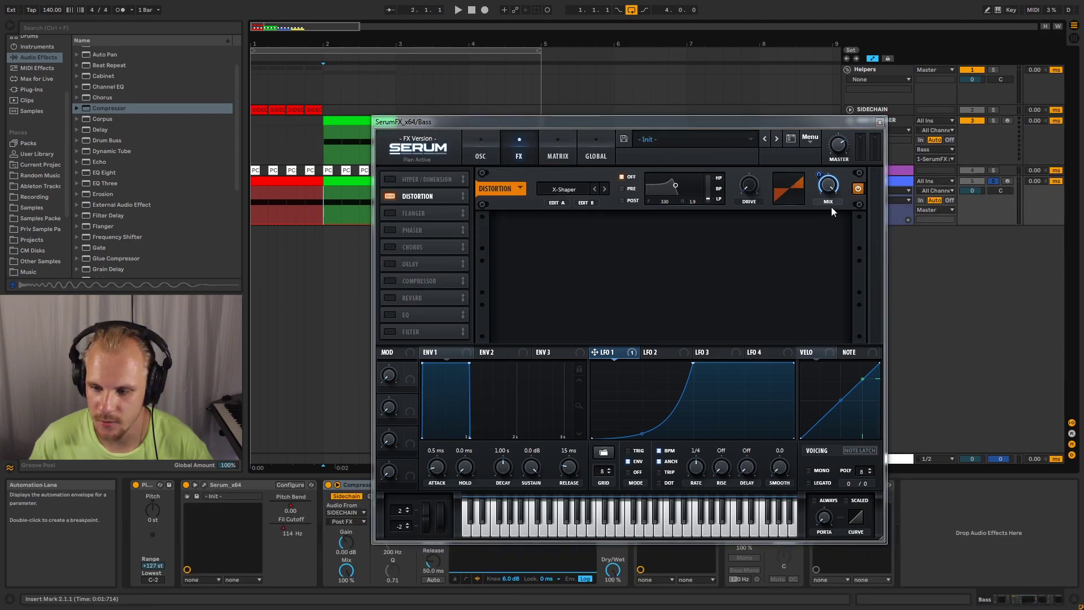
key(space)
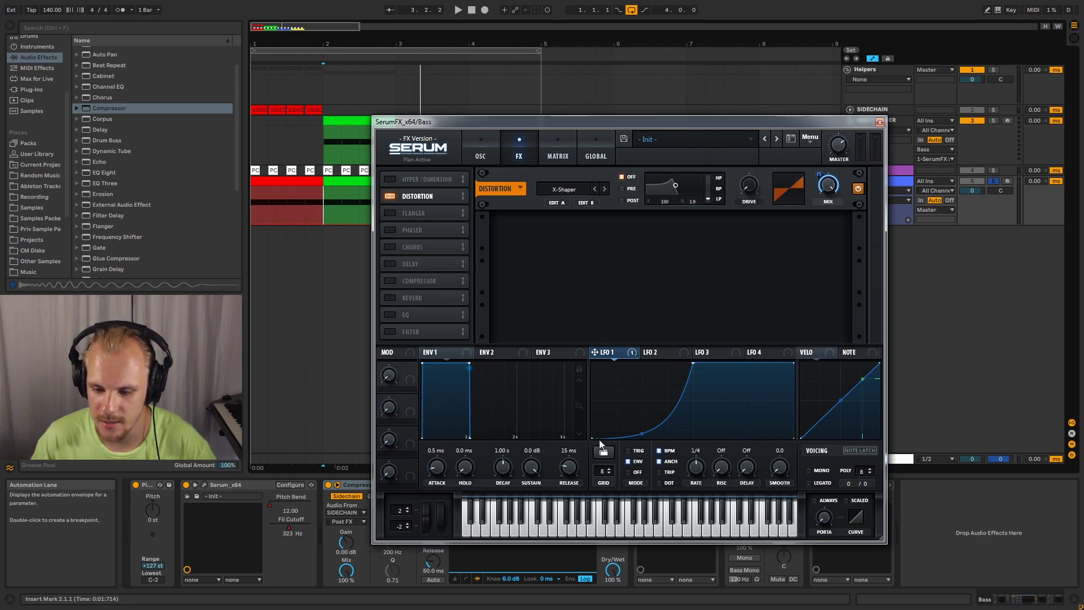
mouse_move(642, 434)
mouse_down()
mouse_move(639, 382)
mouse_move(642, 438)
mouse_up()
key(space)
drag(666, 400, 657, 427)
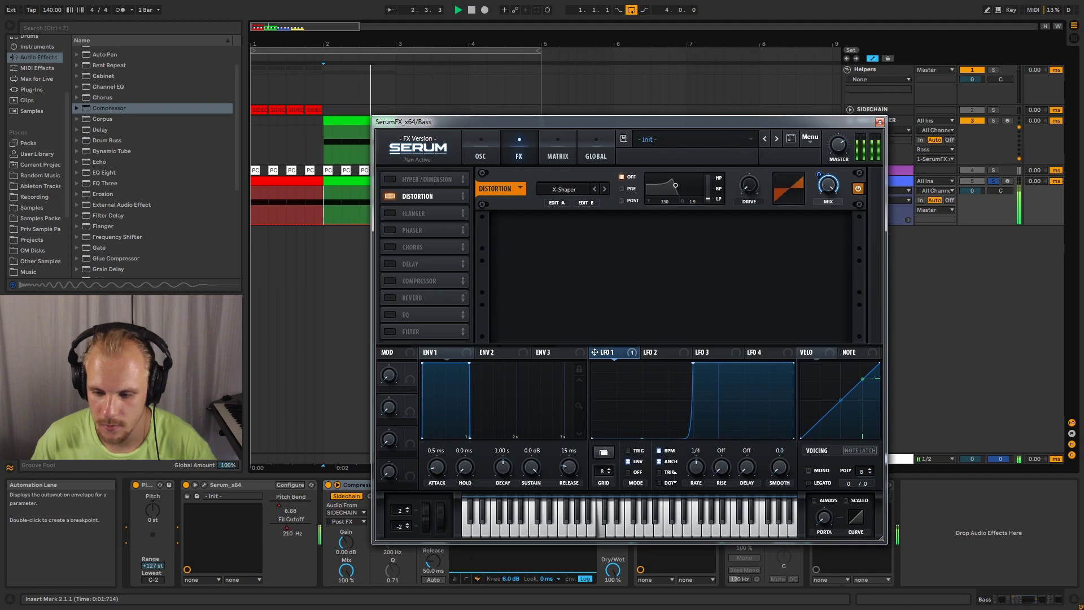
drag(673, 427, 673, 406)
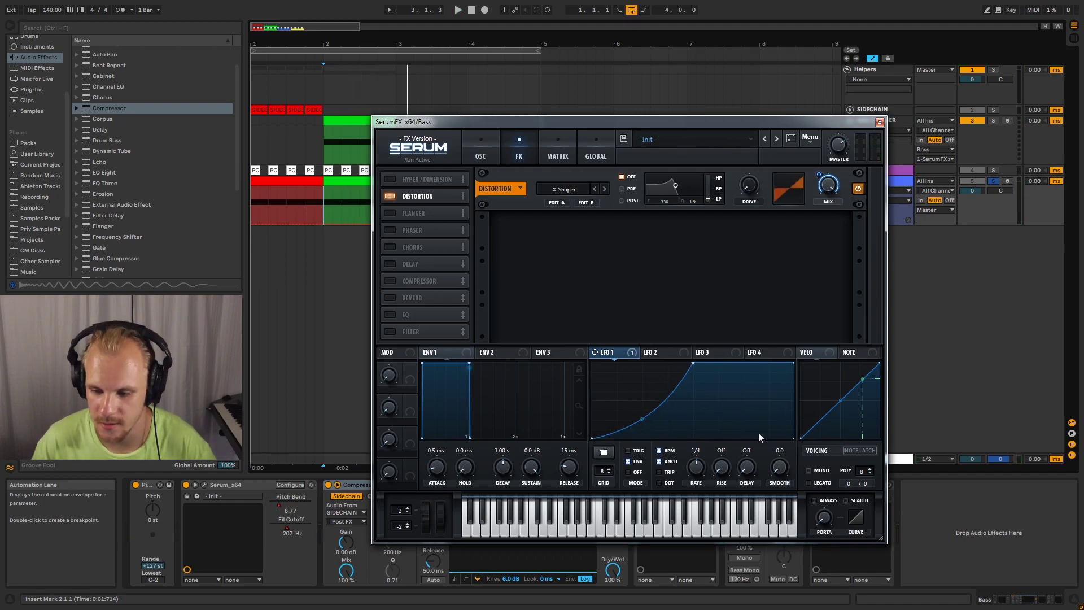
Add a point midway along LFO 1's upper section, try it as a dip, then raise it to maximum and play the result.
drag(736, 364, 744, 445)
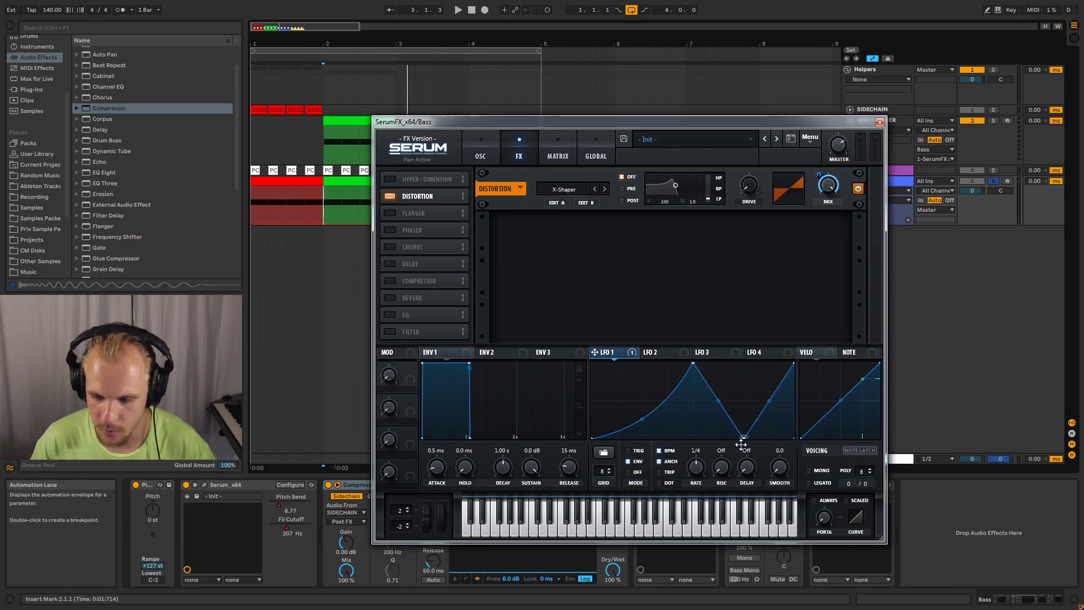
drag(717, 401, 743, 316)
key(space)
key(space)
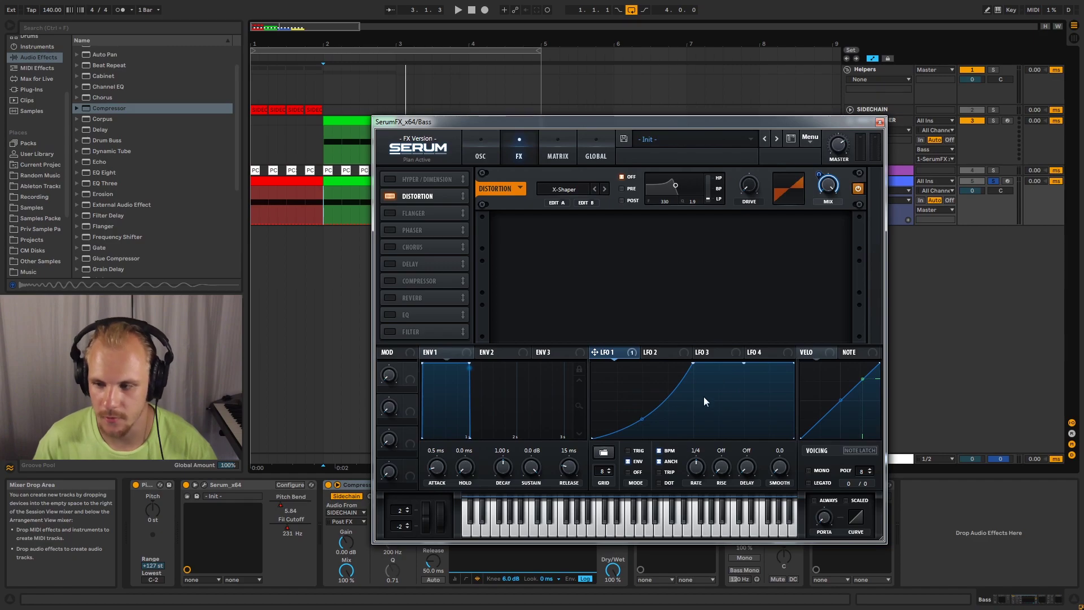
Close the SerumFX window and display the Utility Gain automation on the Bass track.
click(880, 123)
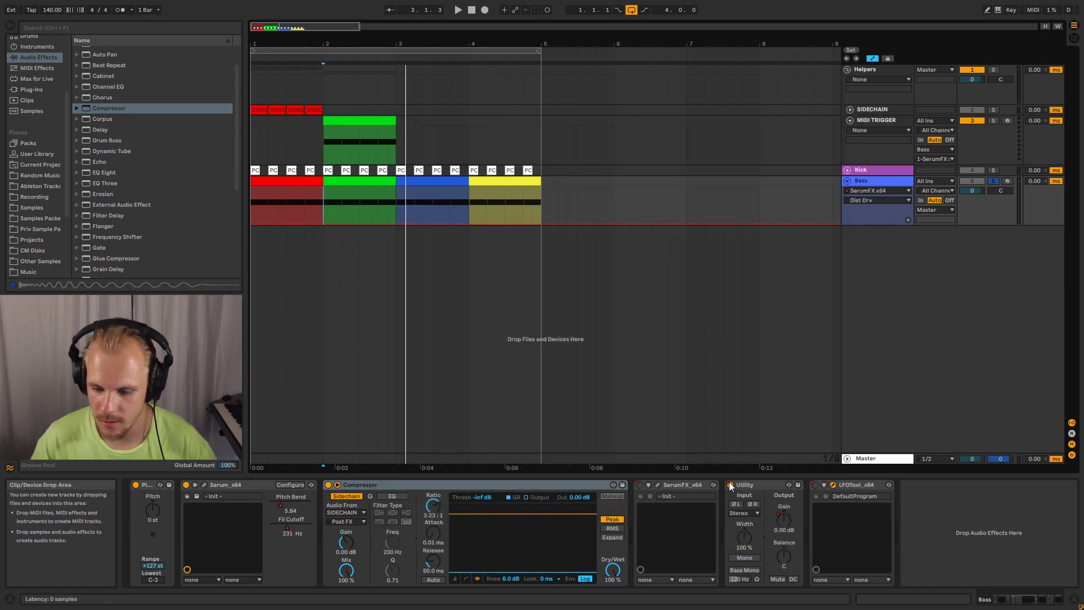
click(873, 202)
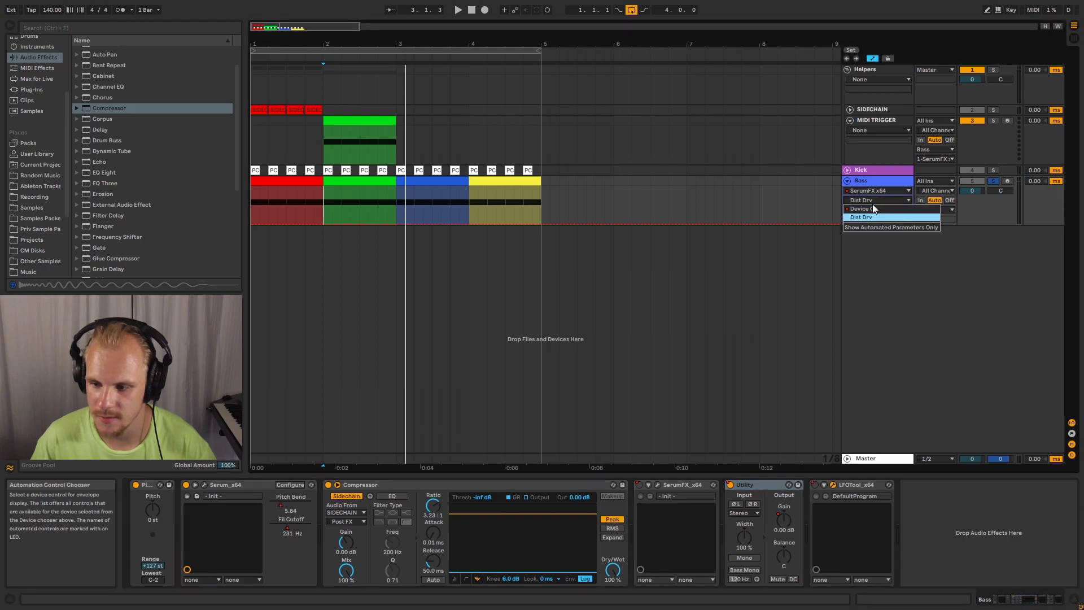
click(869, 213)
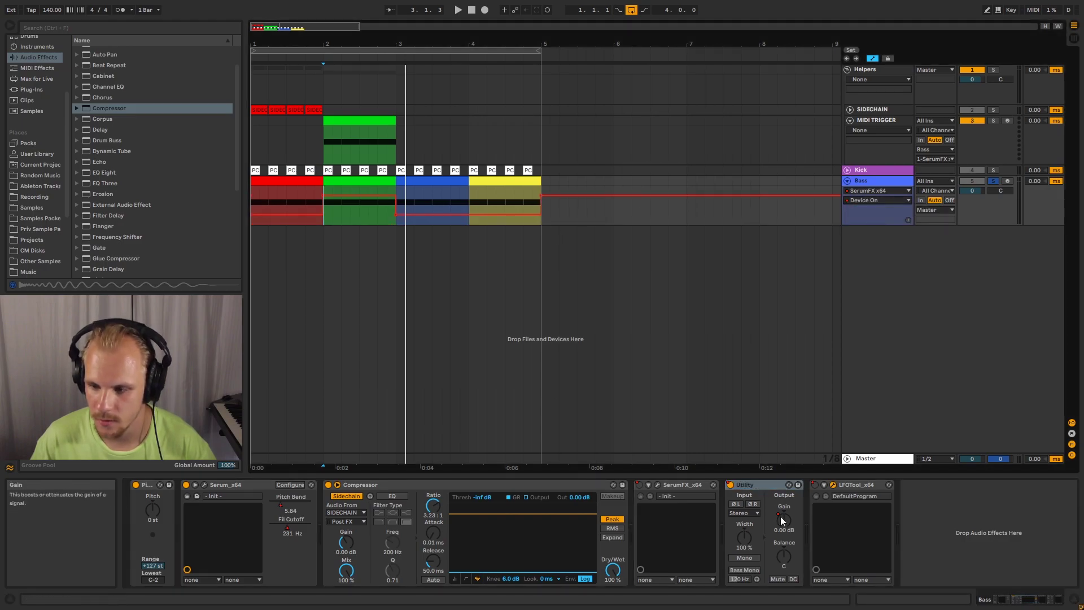
click(870, 193)
click(854, 241)
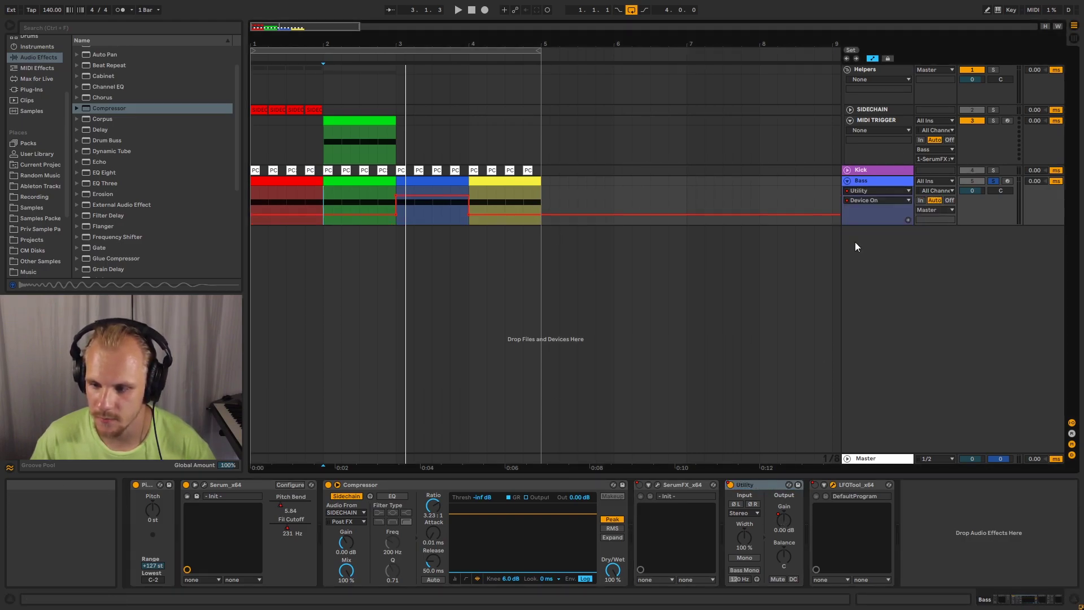
click(869, 198)
click(861, 285)
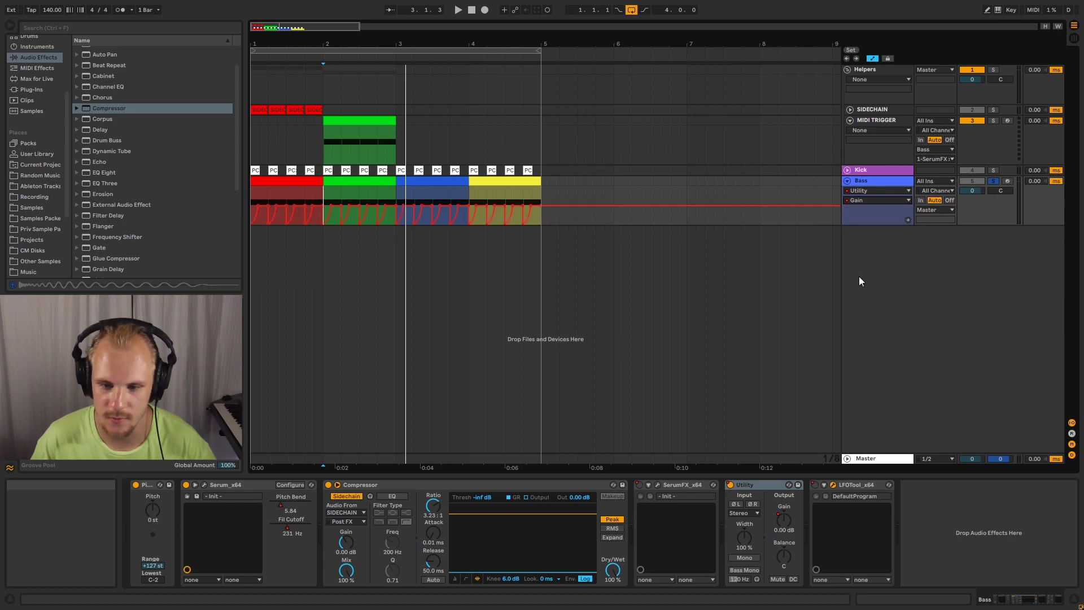
Select the Bass track's range from 3.1.1 to 3.2.1 to examine one beat of the Utility Gain automation.
drag(400, 35, 399, 104)
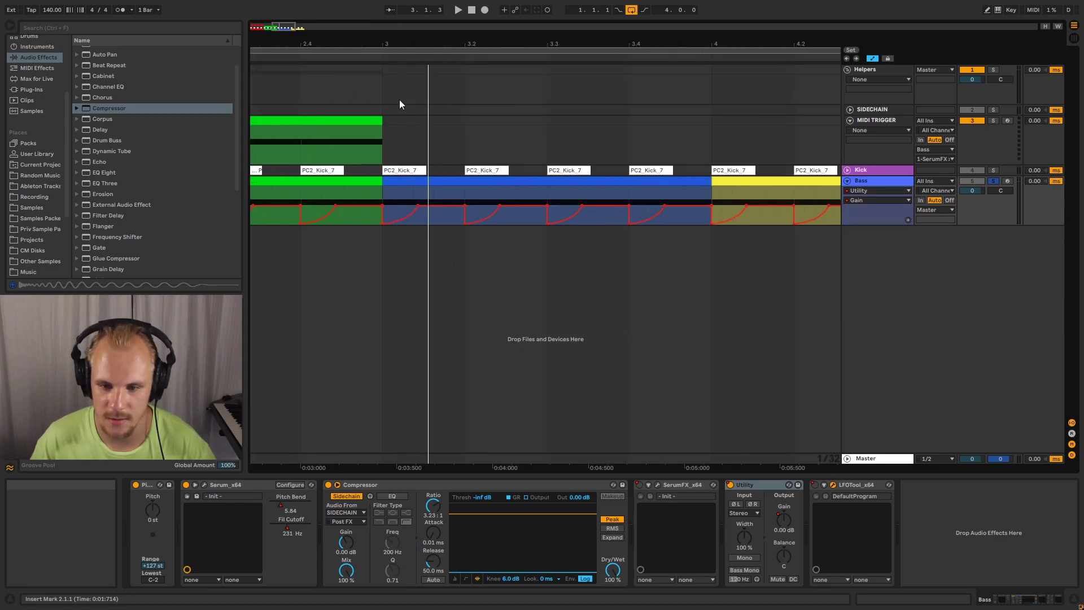
drag(387, 192, 462, 197)
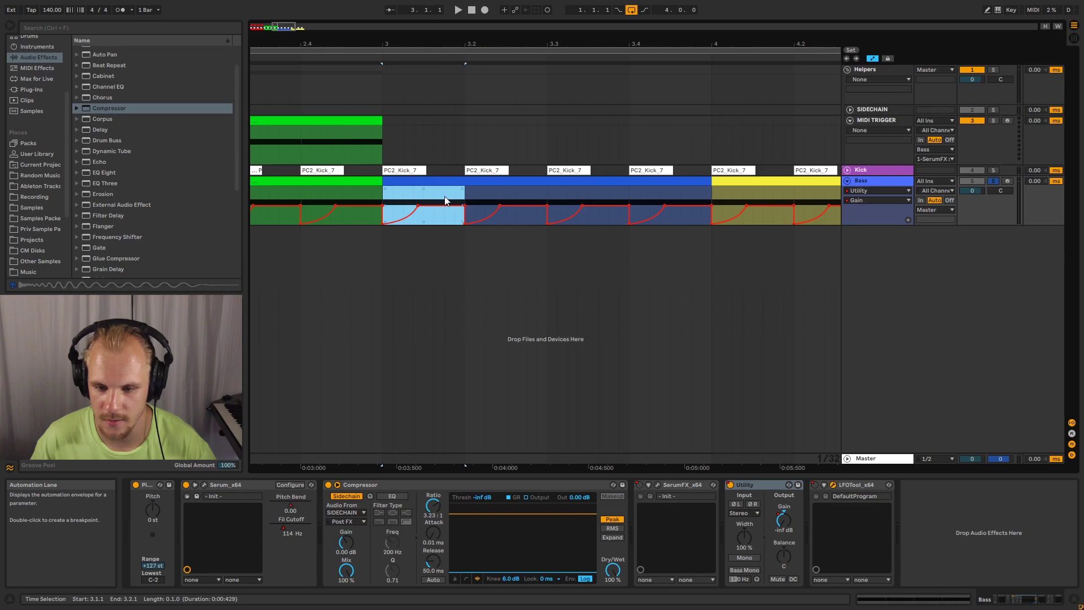
click(370, 261)
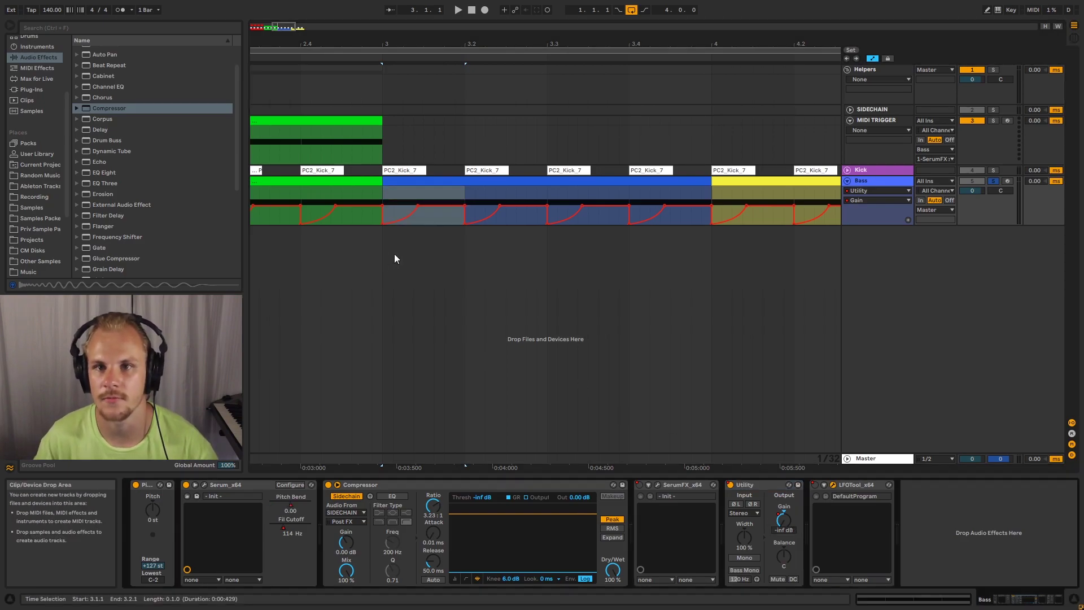
Compare the Bass track's Mixer Track Volume lane with the Utility device, returning to the Utility Gain automation.
click(981, 192)
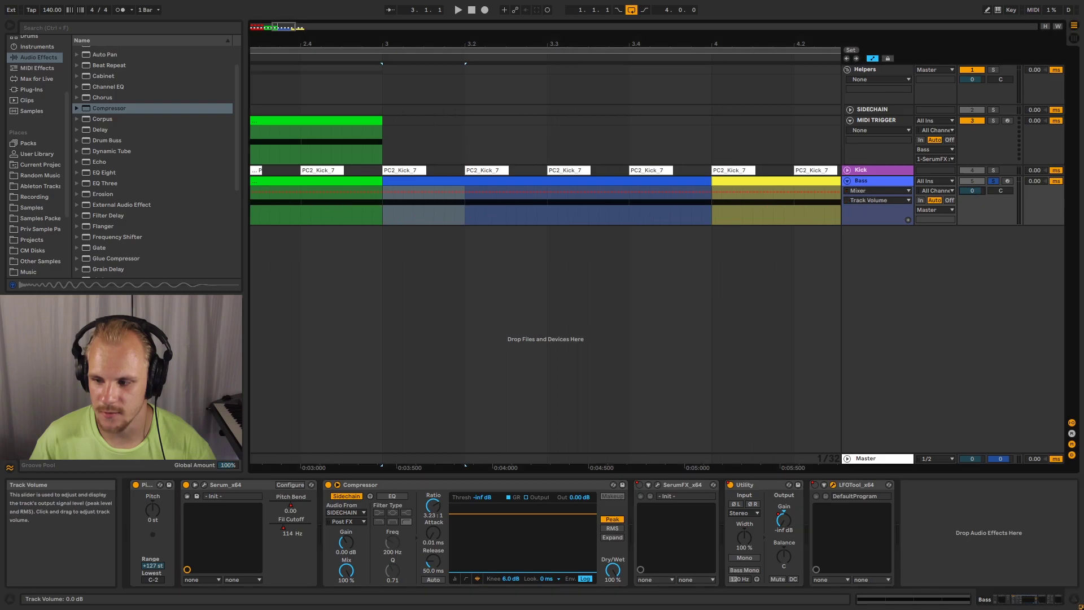
click(761, 486)
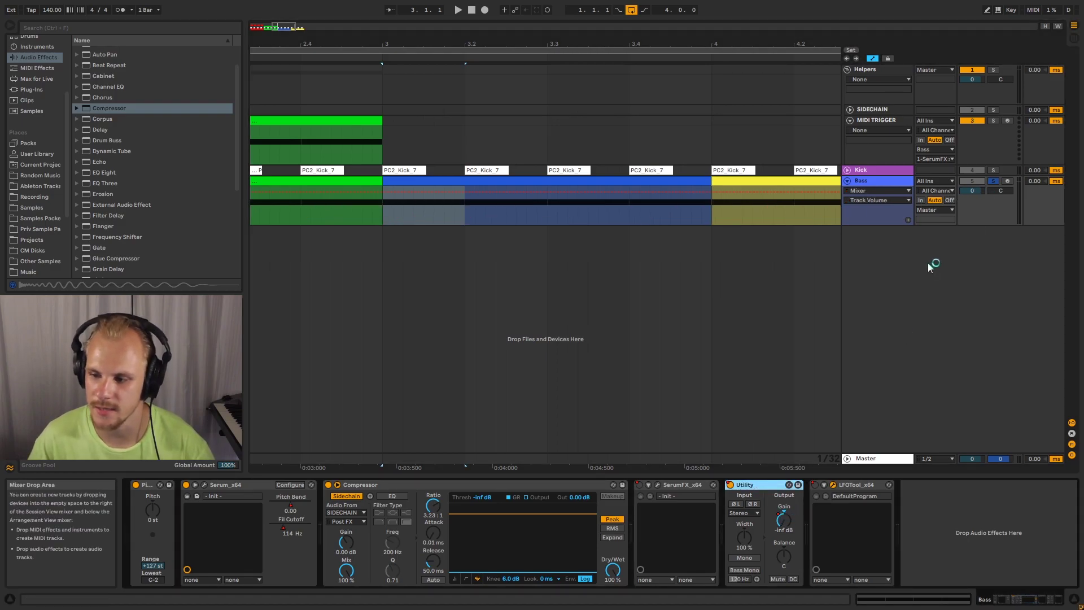
click(939, 206)
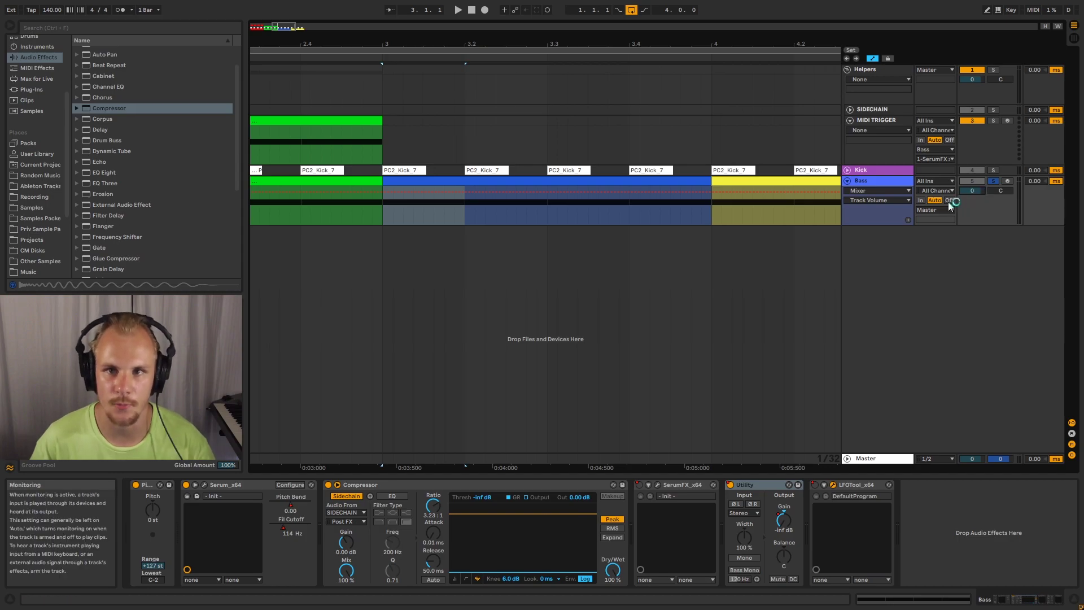
click(784, 518)
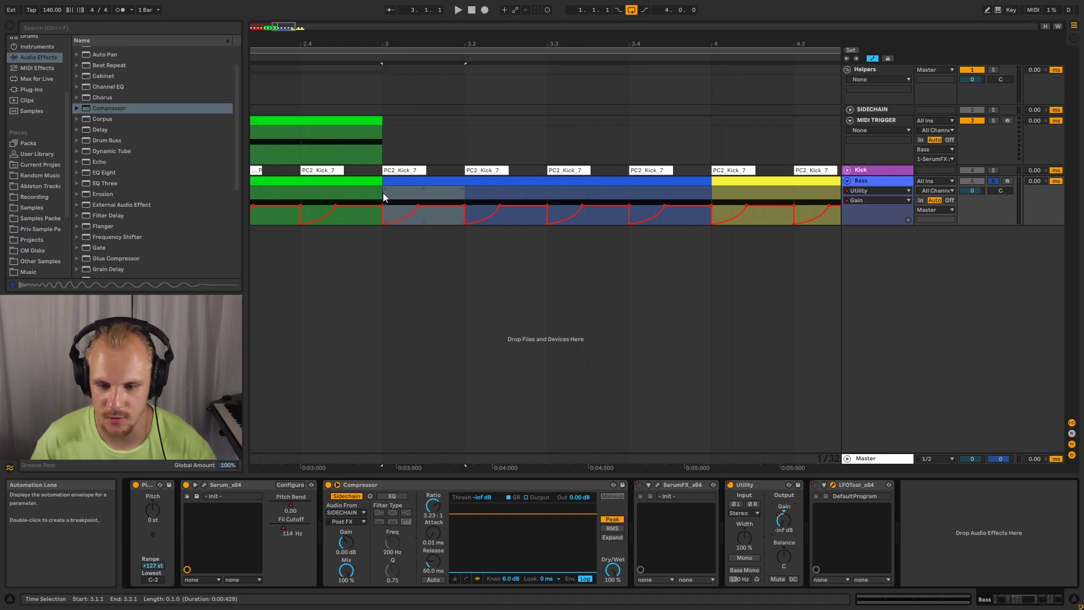
Select the Bass track's first beat of bar 3, and switch its automation lane from Utility to Serum x64.
drag(382, 192, 469, 192)
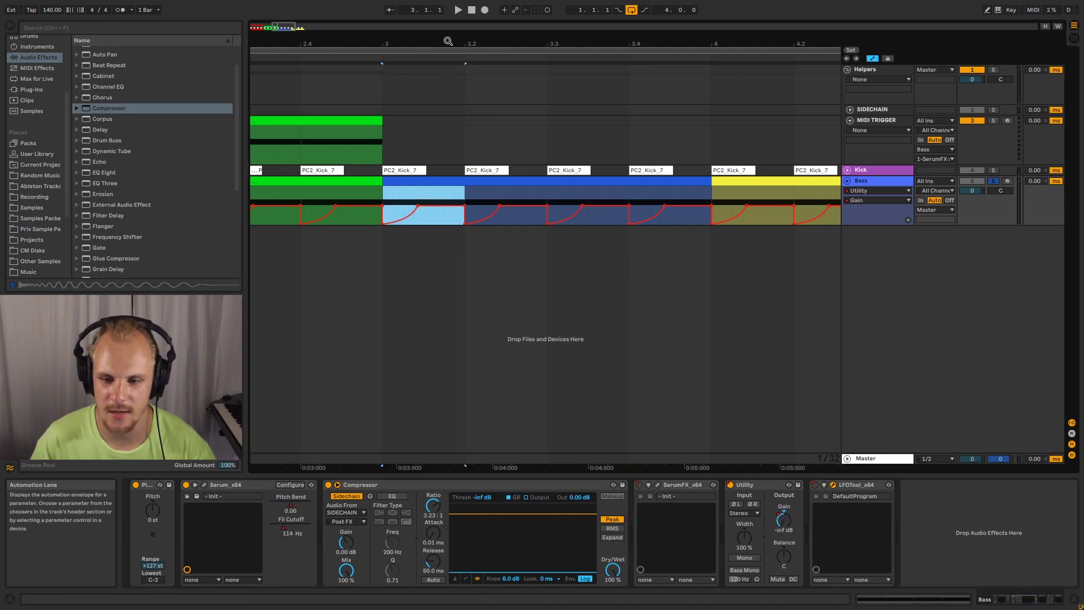
drag(457, 44, 568, 262)
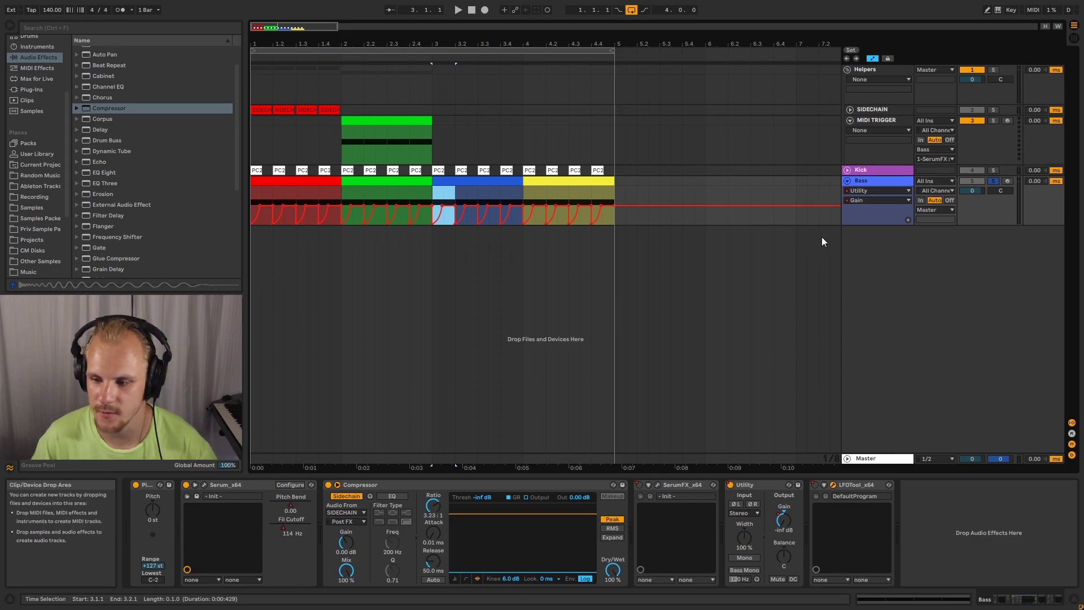
click(870, 192)
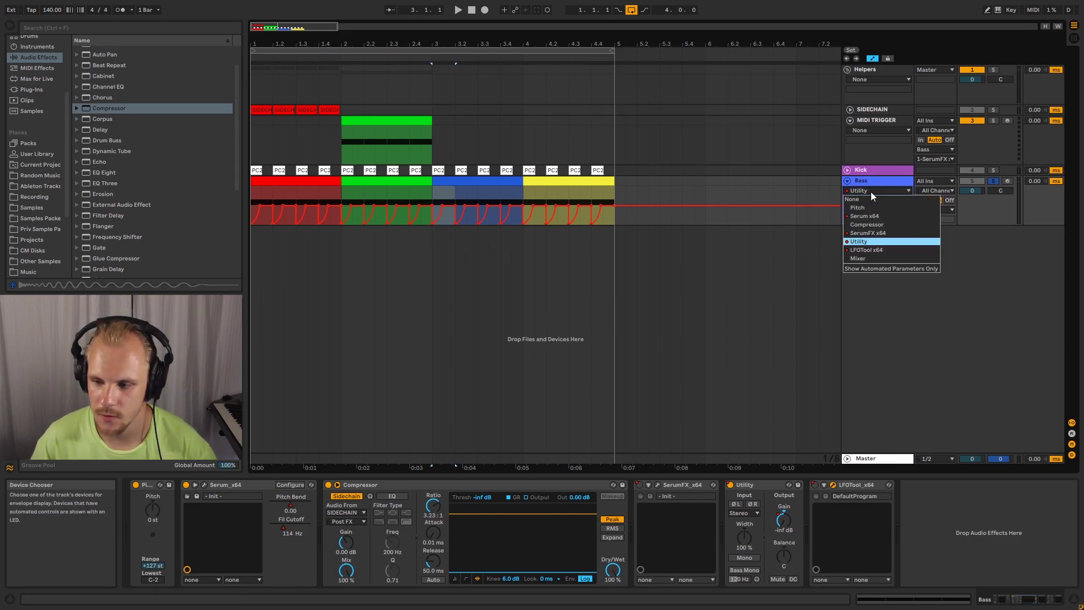
click(867, 215)
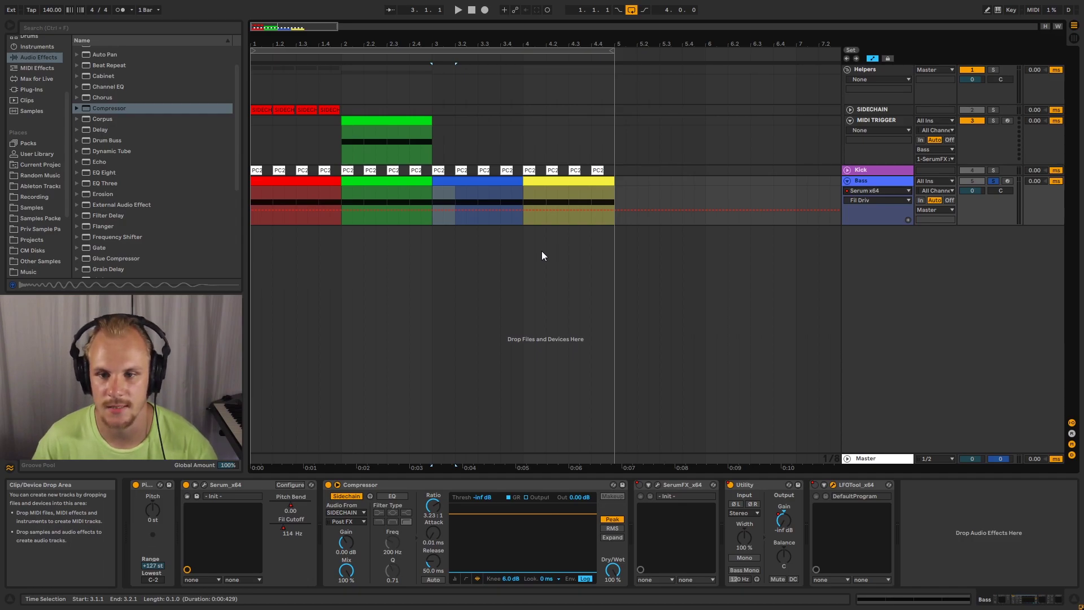
Set the insert marker at 4.1.1 on the Bass track, disable Utility, and enable LFOTool with its window open.
click(526, 190)
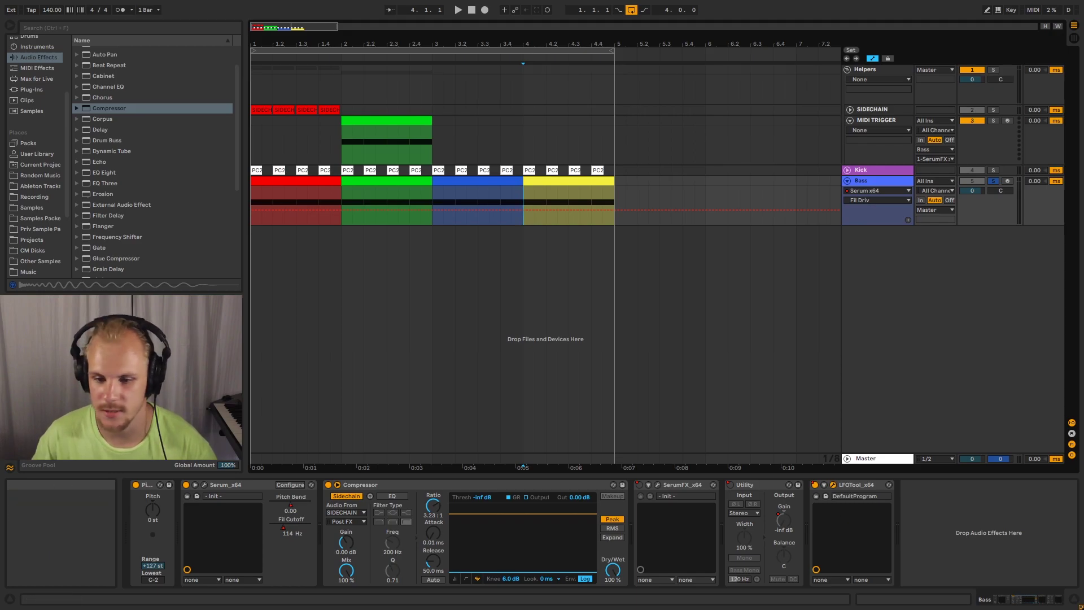
click(833, 485)
drag(804, 192, 609, 235)
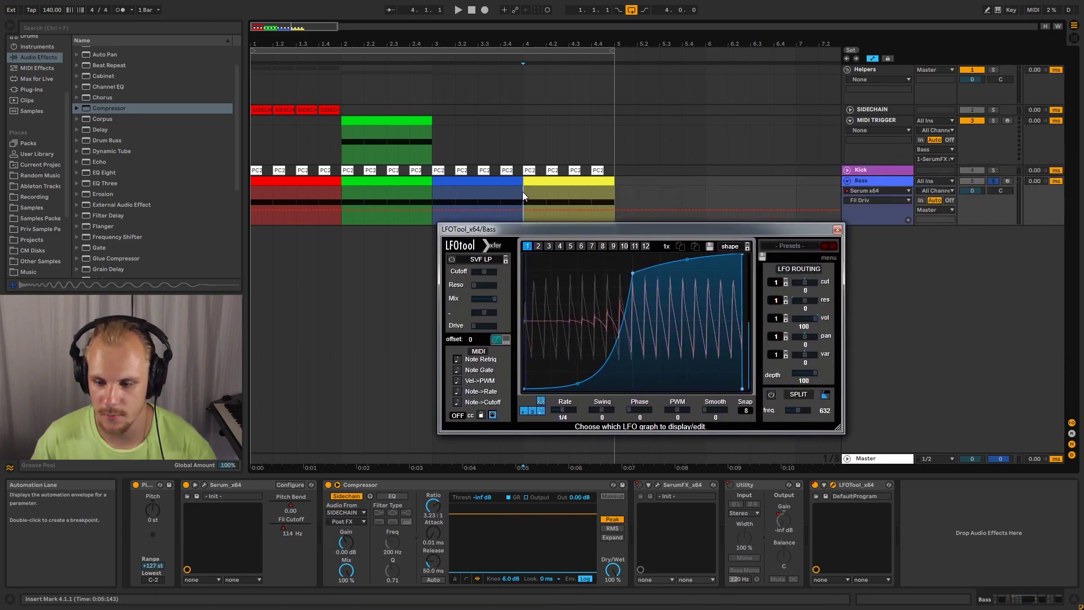
click(535, 210)
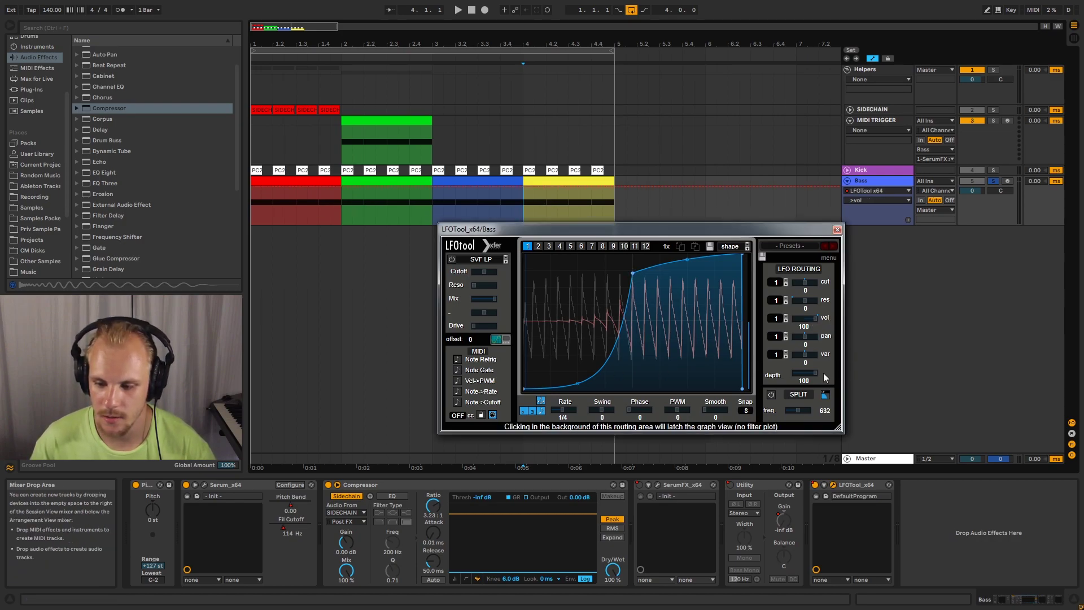
Try LFOTool's depth and volume amounts and a half-height curve start, returning the amounts to 100 and the start to the bottom.
mouse_move(813, 374)
mouse_down()
mouse_move(695, 378)
mouse_move(890, 385)
mouse_move(783, 384)
mouse_move(815, 388)
mouse_up()
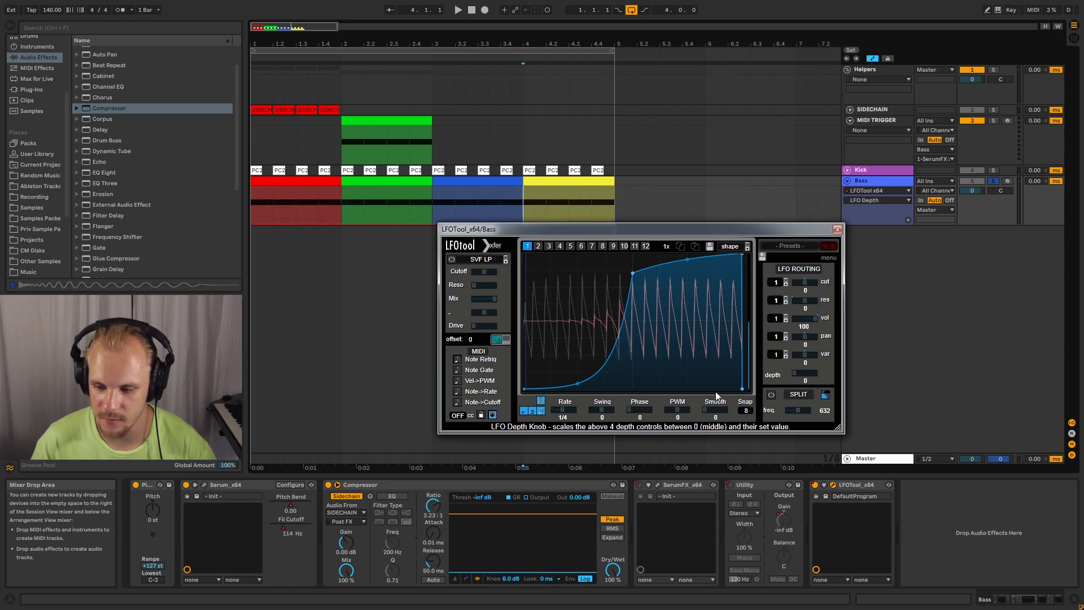
click(815, 318)
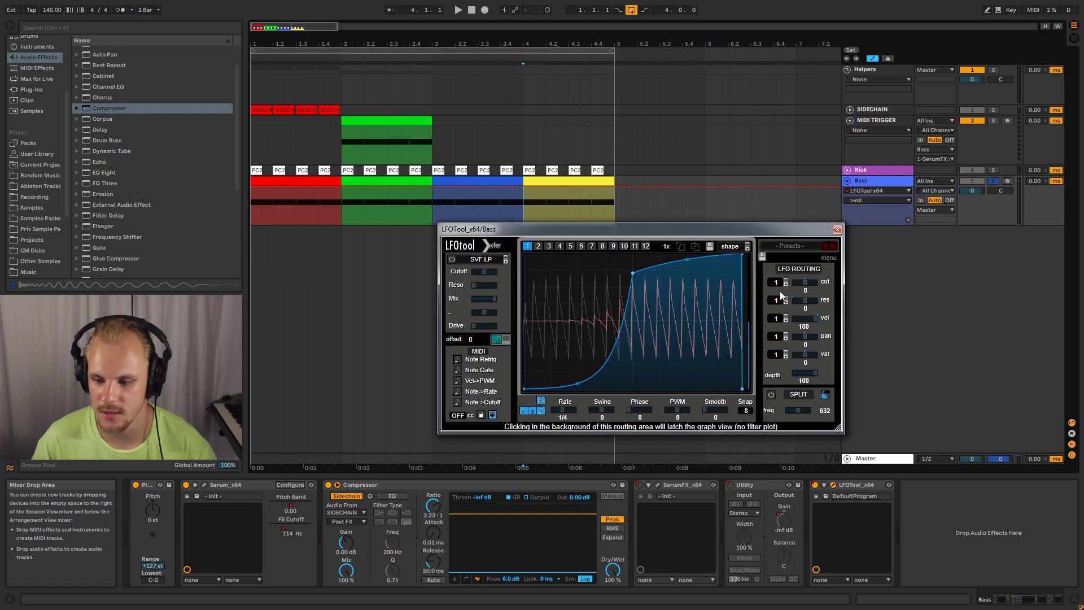
drag(524, 389, 524, 321)
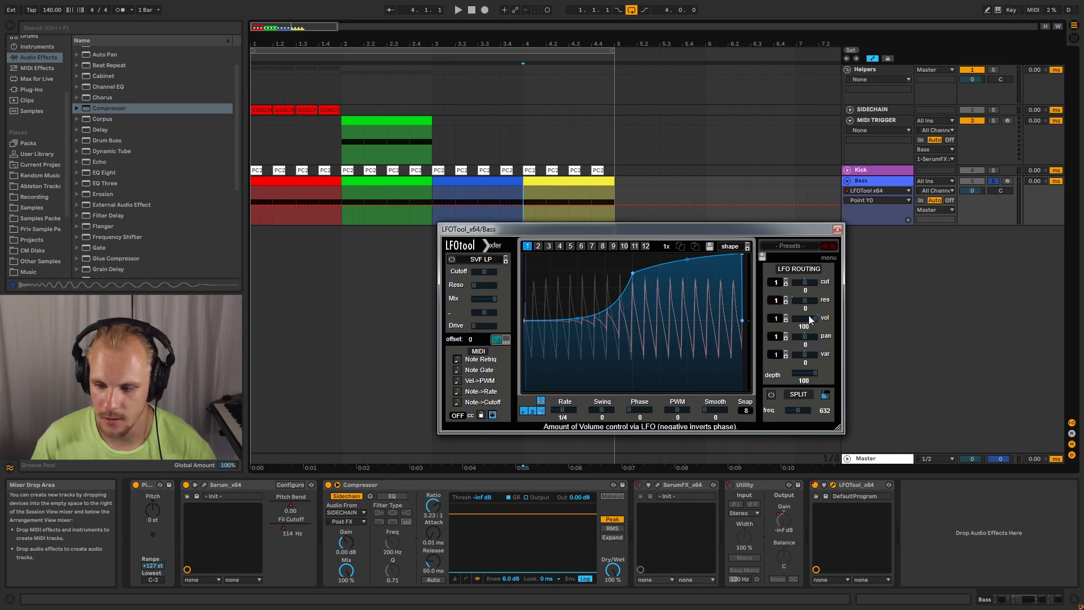
drag(808, 317, 855, 327)
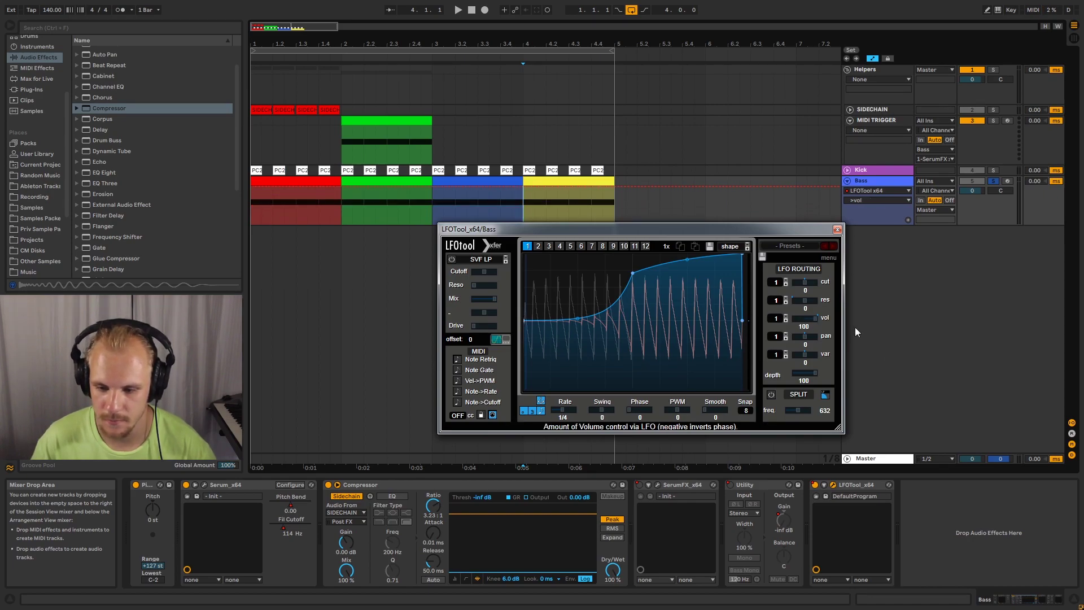
drag(527, 321, 524, 389)
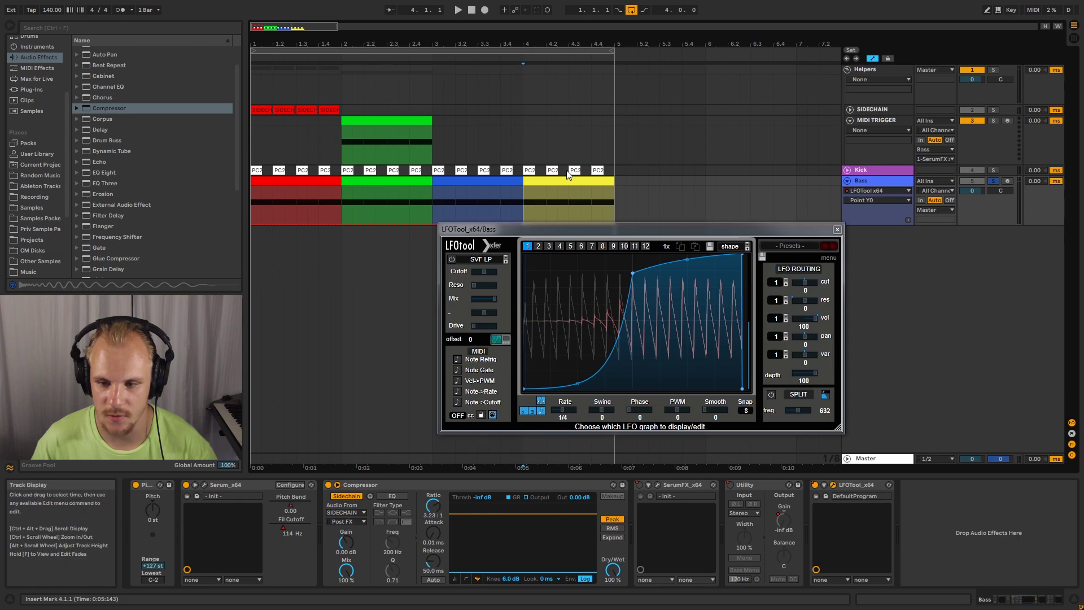
Shift the last two Kick clips of bar 4 off the beat, placing the final one at 4.4.3.
drag(576, 171, 611, 171)
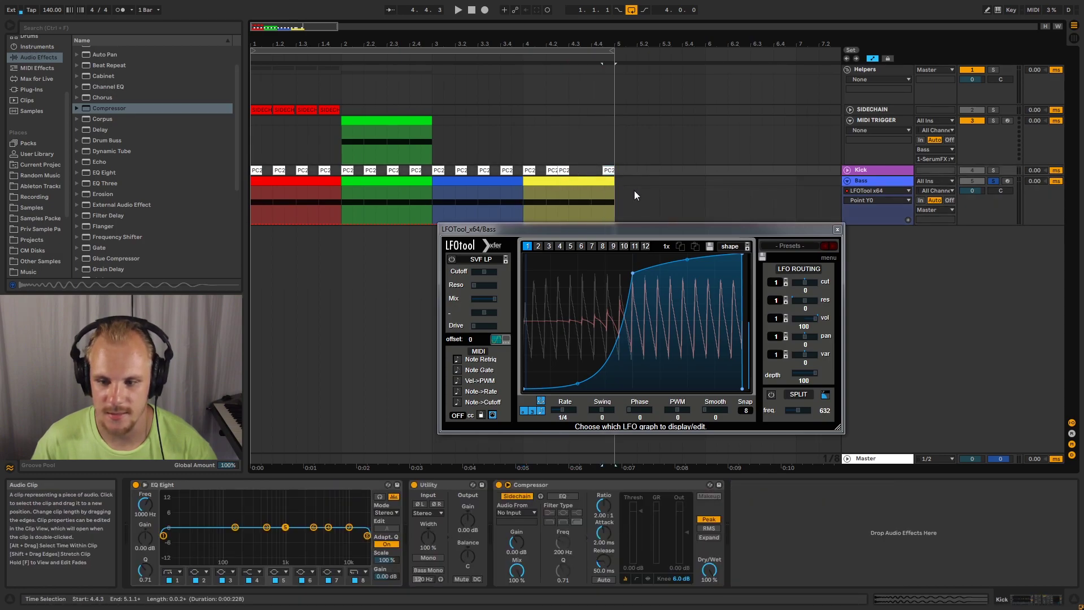